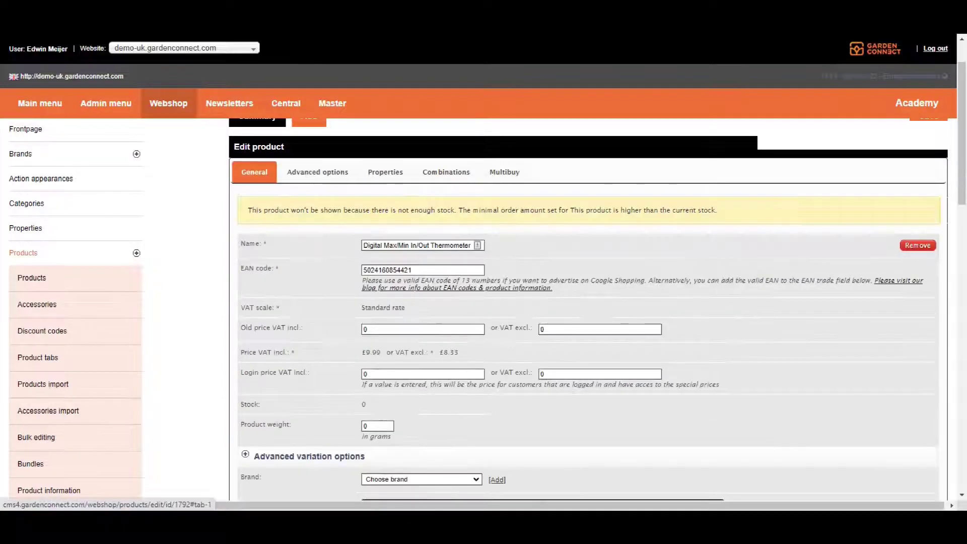
# Step: In the product's advanced options, turn off Quotation only and set the quotation quantity to 25
pyautogui.click(317, 172)
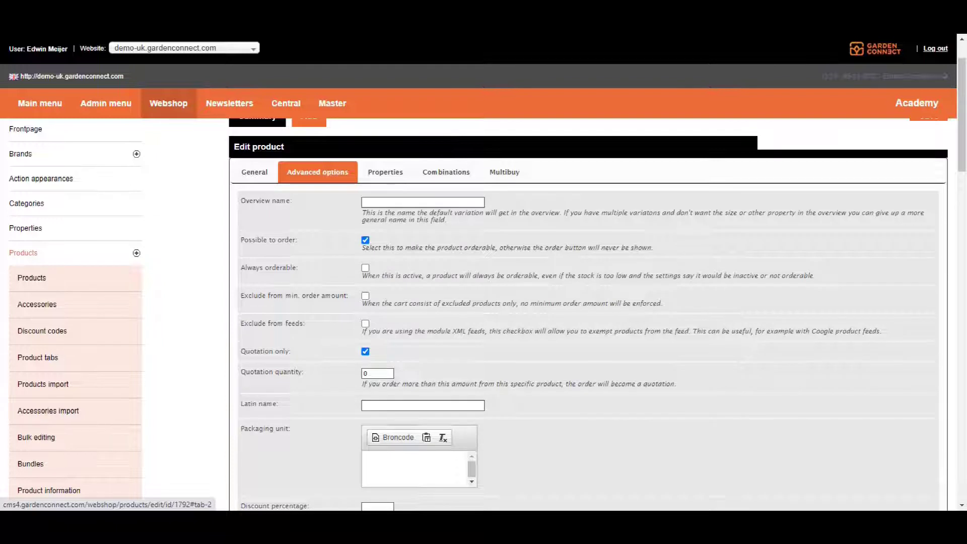
pyautogui.click(365, 351)
pyautogui.click(367, 373)
pyautogui.press('BackSpace')
pyautogui.write('25')
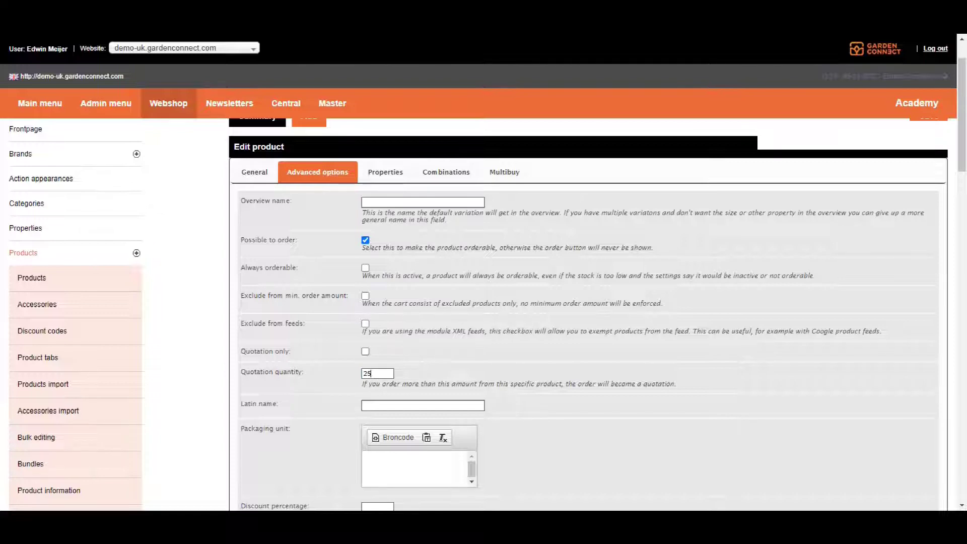
pyautogui.scroll(-1, 483, 303)
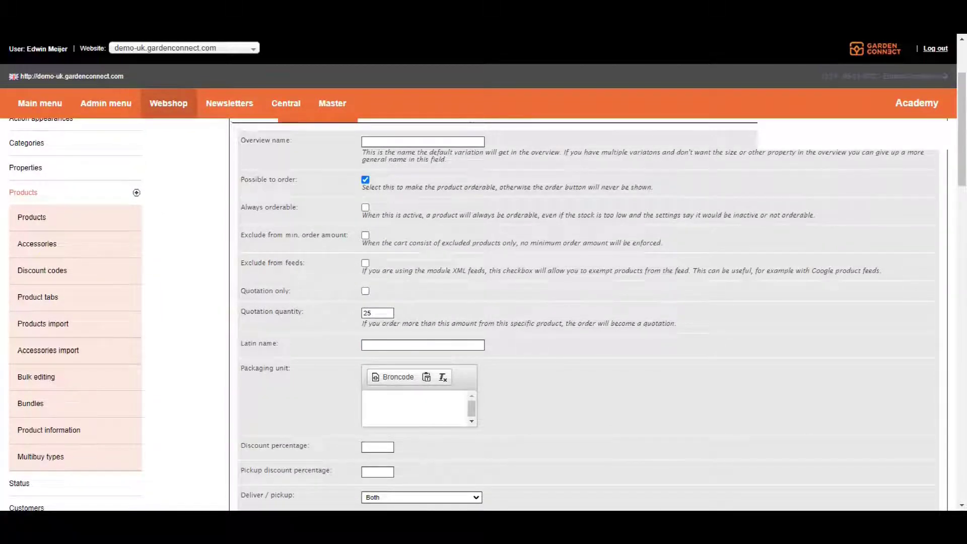
pyautogui.scroll(1, 483, 302)
pyautogui.click(253, 171)
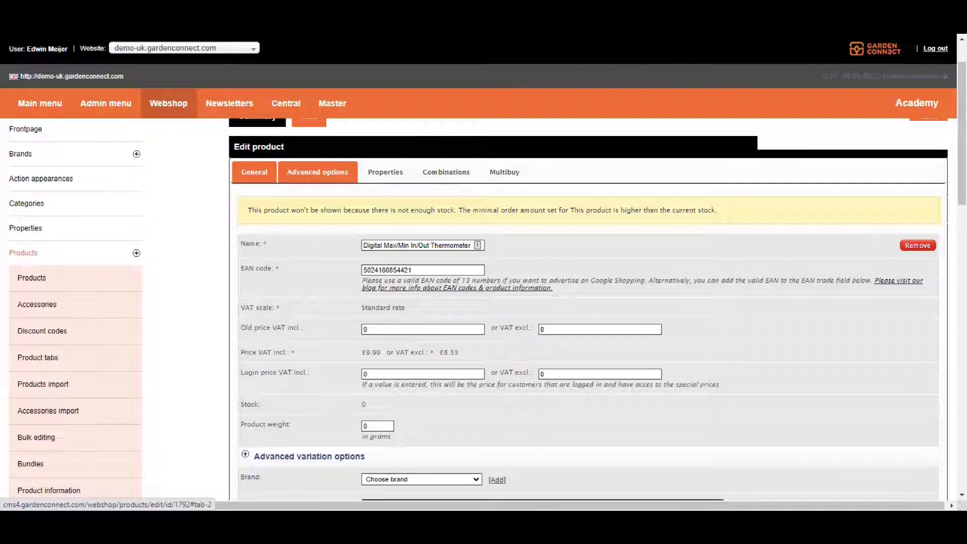
# Step: In the product's advanced options, clear the quotation quantity, turn on Quotation only and save the product
pyautogui.click(317, 172)
pyautogui.scroll(-1, 483, 302)
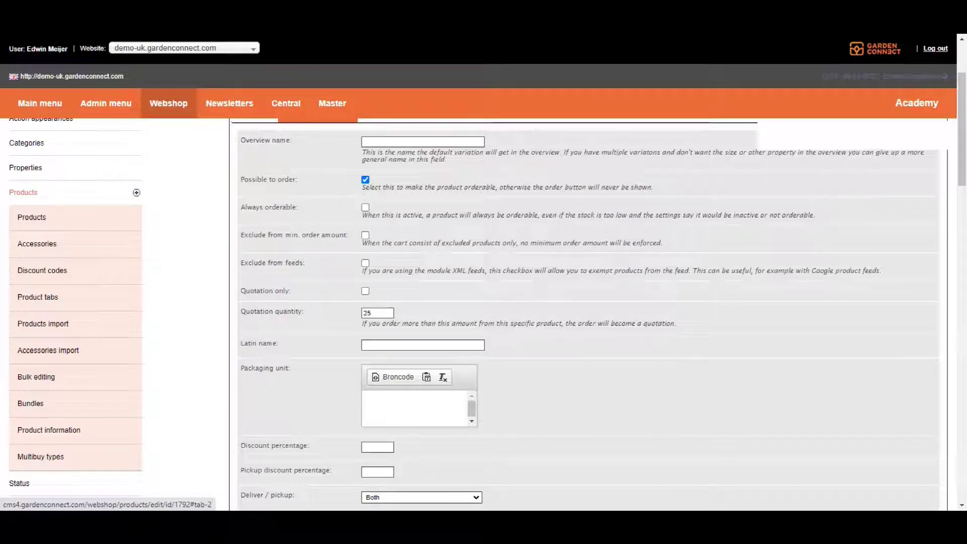
pyautogui.doubleClick(367, 312)
pyautogui.press('BackSpace')
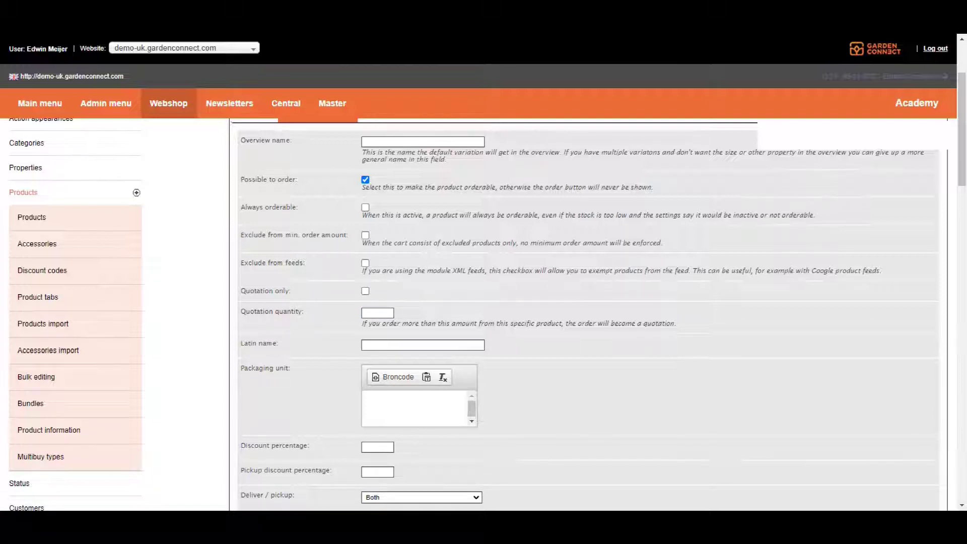
pyautogui.click(365, 291)
pyautogui.scroll(-4, 365, 290)
pyautogui.scroll(-20, 584, 312)
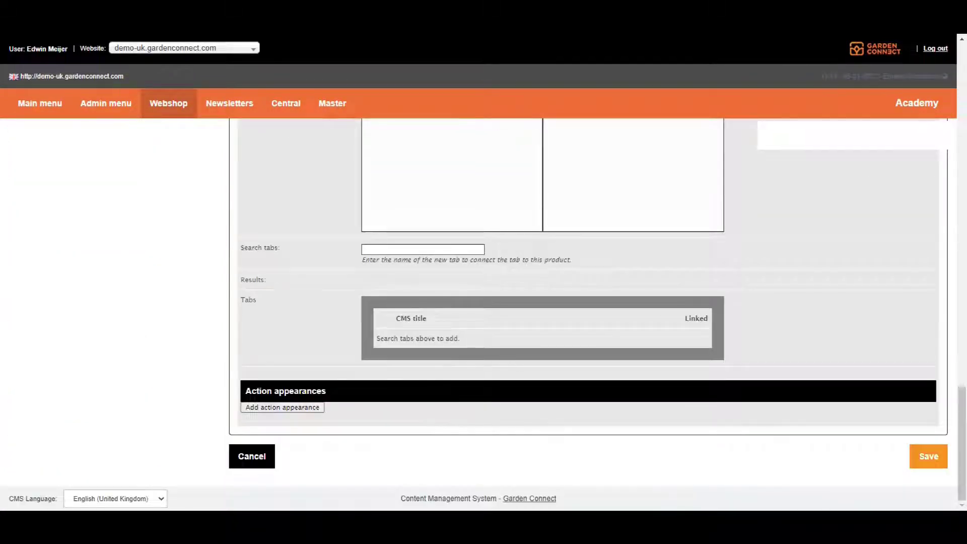
pyautogui.click(929, 456)
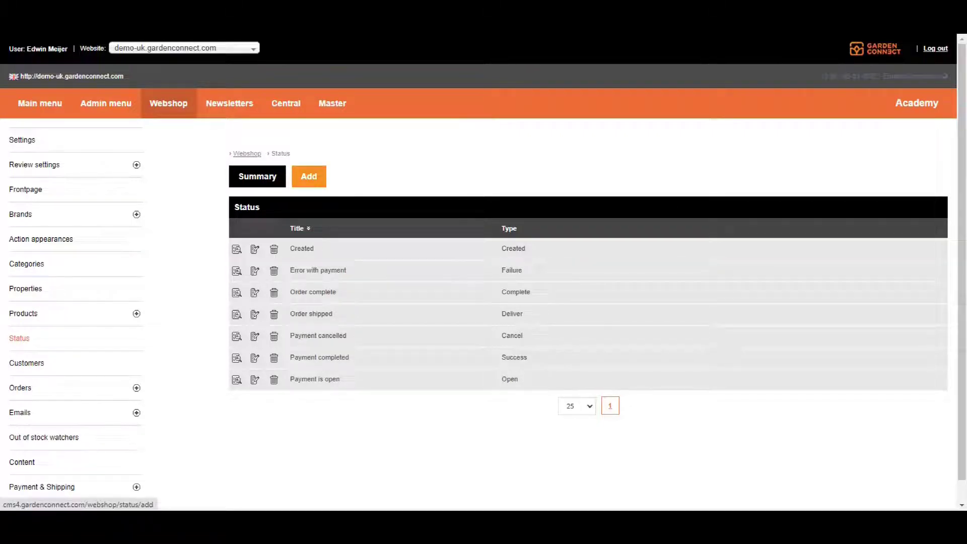
# Step: Add and save a new order status titled "Quotation created" with the type Quotation created
pyautogui.click(308, 176)
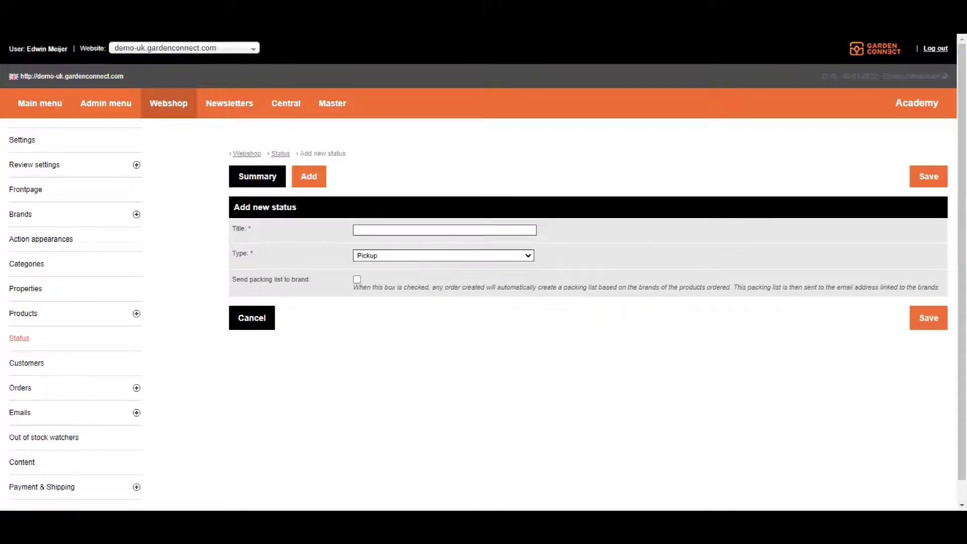
pyautogui.click(446, 255)
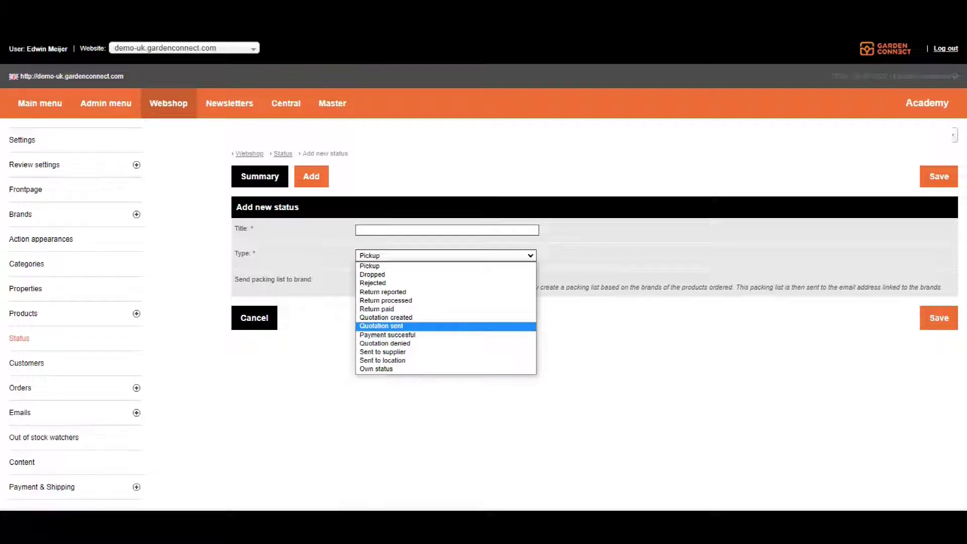
pyautogui.click(386, 317)
pyautogui.click(383, 230)
pyautogui.write('Quotation created')
pyautogui.doubleClick(382, 230)
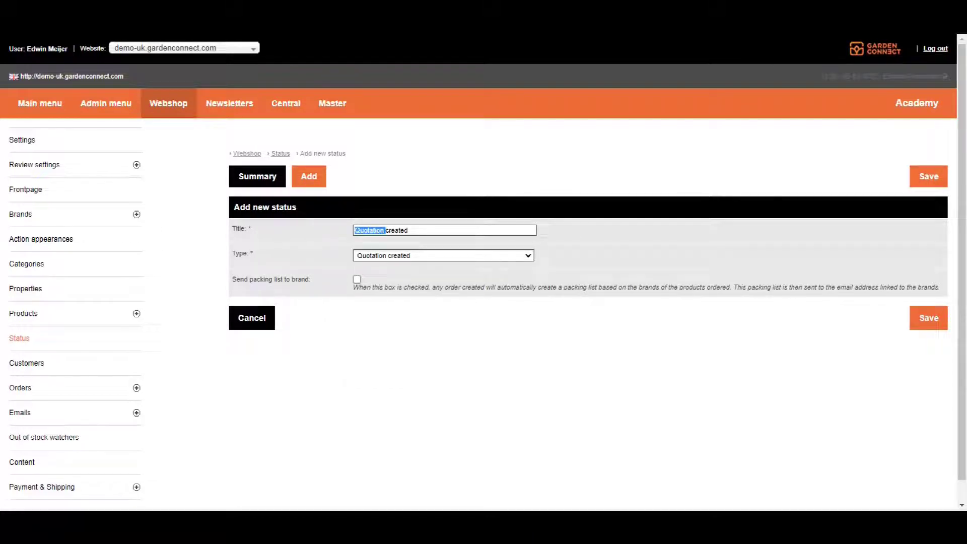
pyautogui.click(927, 317)
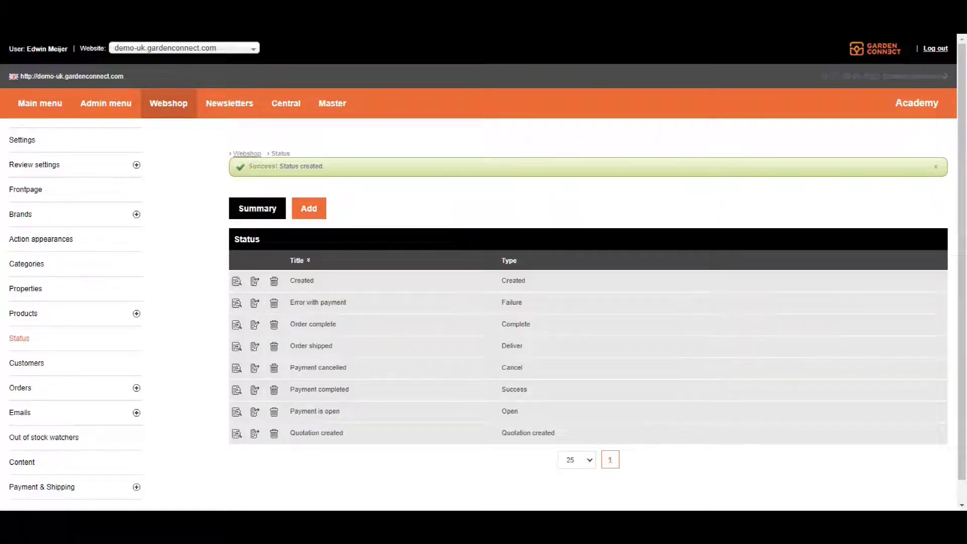
# Step: Add and save a new order status titled "Quotation sent" with the type Quotation sent
pyautogui.click(309, 208)
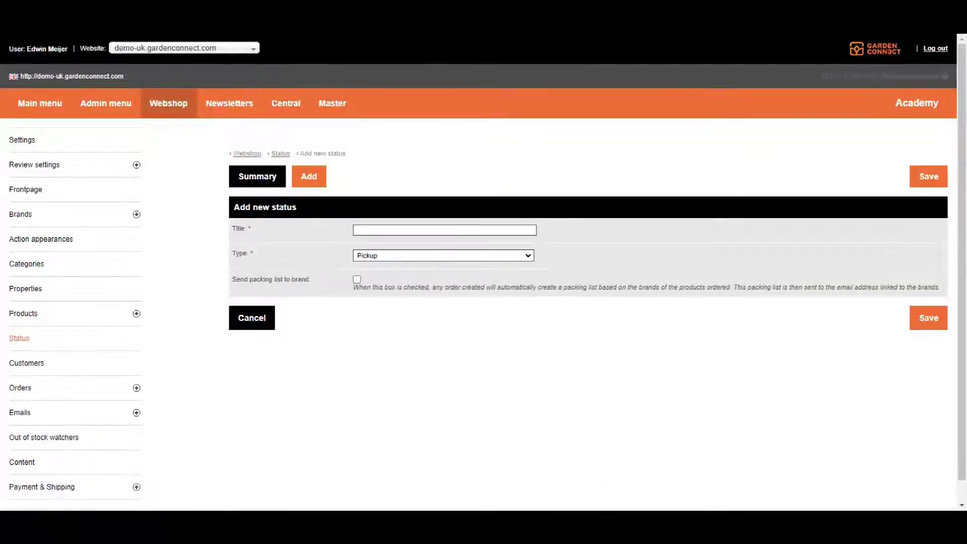
pyautogui.click(442, 255)
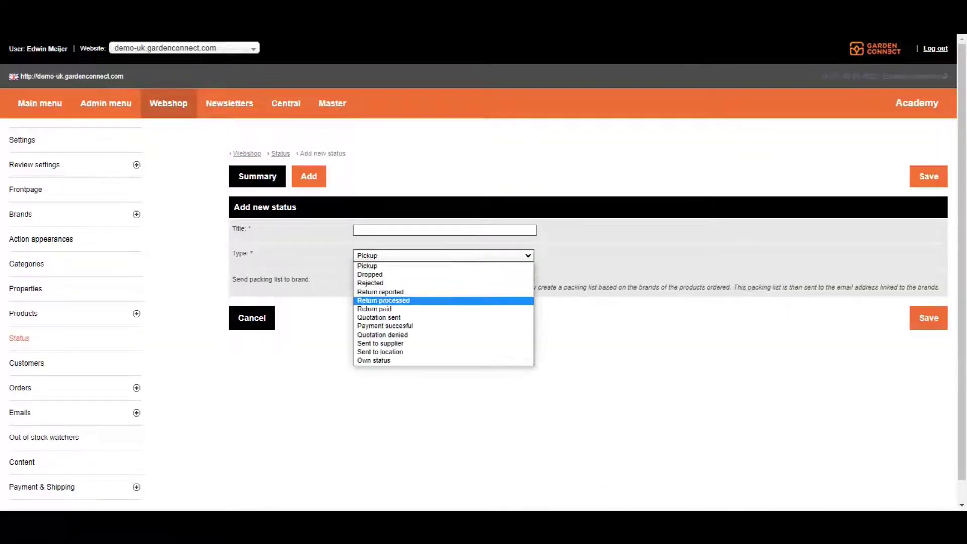
pyautogui.click(443, 317)
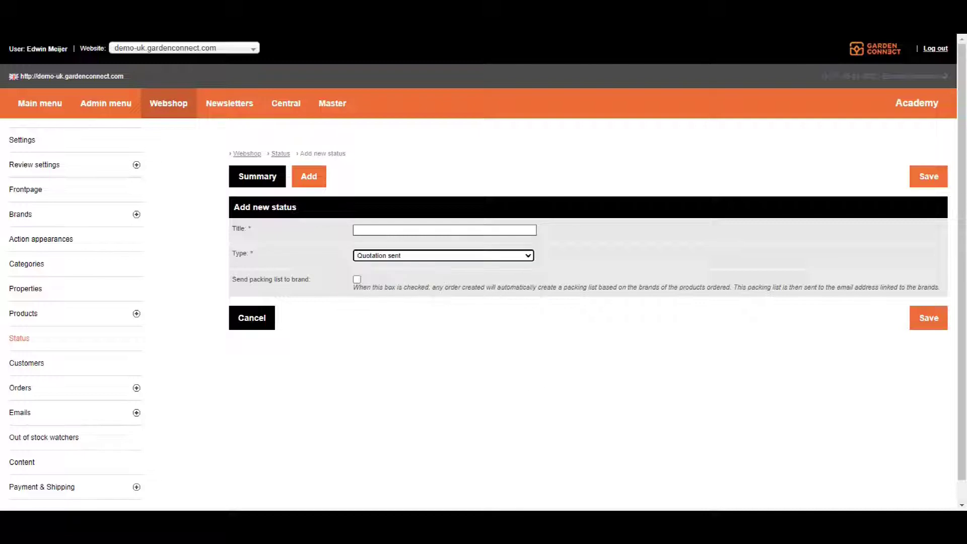
pyautogui.click(355, 229)
pyautogui.write('Quotation sent')
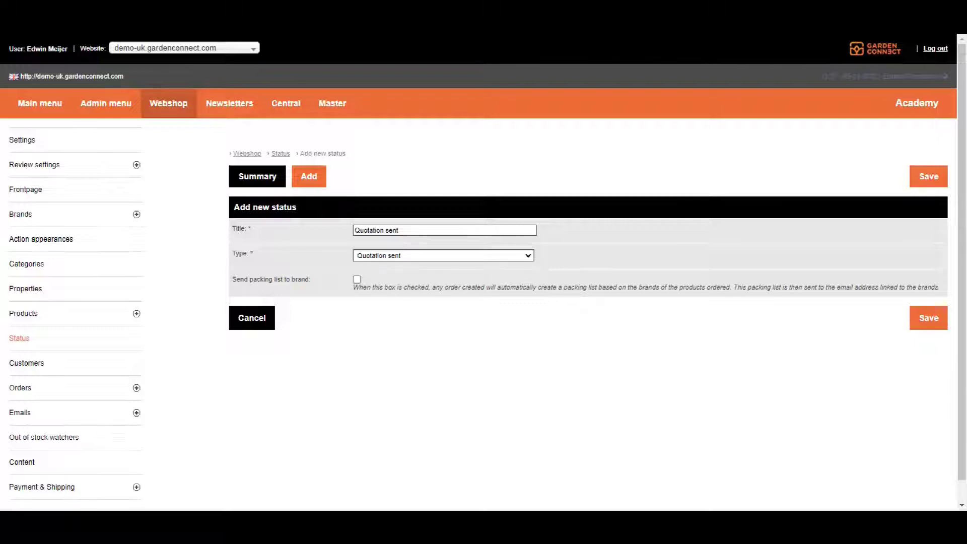
pyautogui.press('Return')
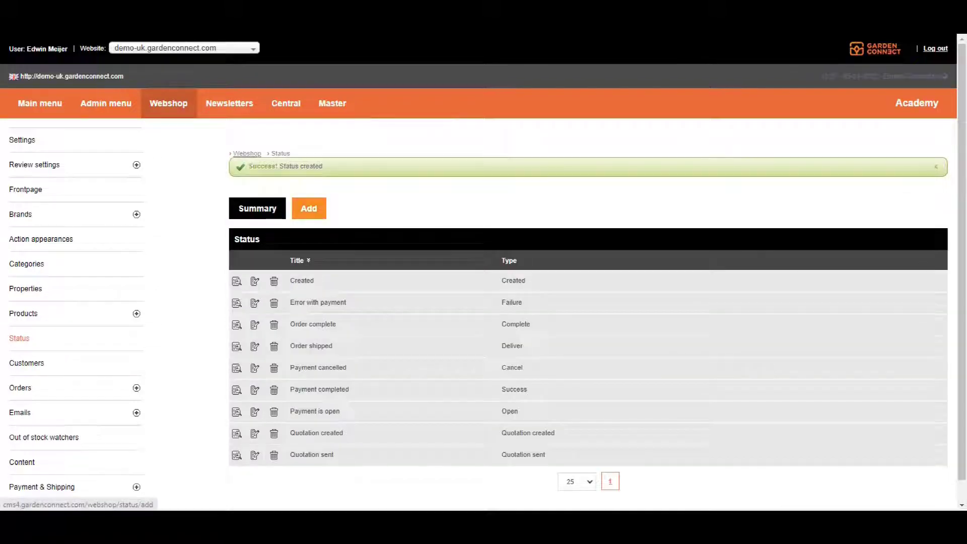
# Step: Add and save a new order status titled "Quotation denied" with the type Quotation denied
pyautogui.click(308, 208)
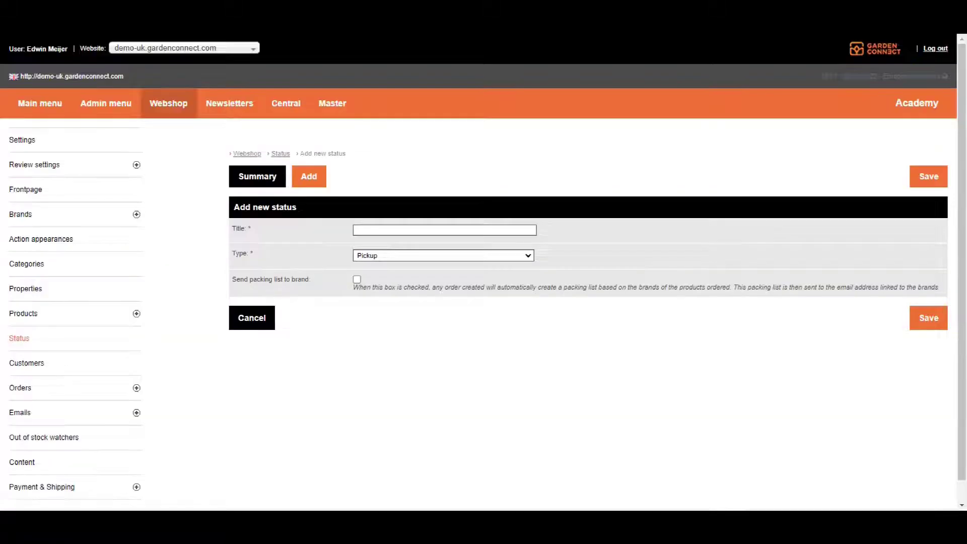
pyautogui.click(443, 256)
pyautogui.click(370, 326)
pyautogui.click(373, 230)
pyautogui.write('Quotation denied')
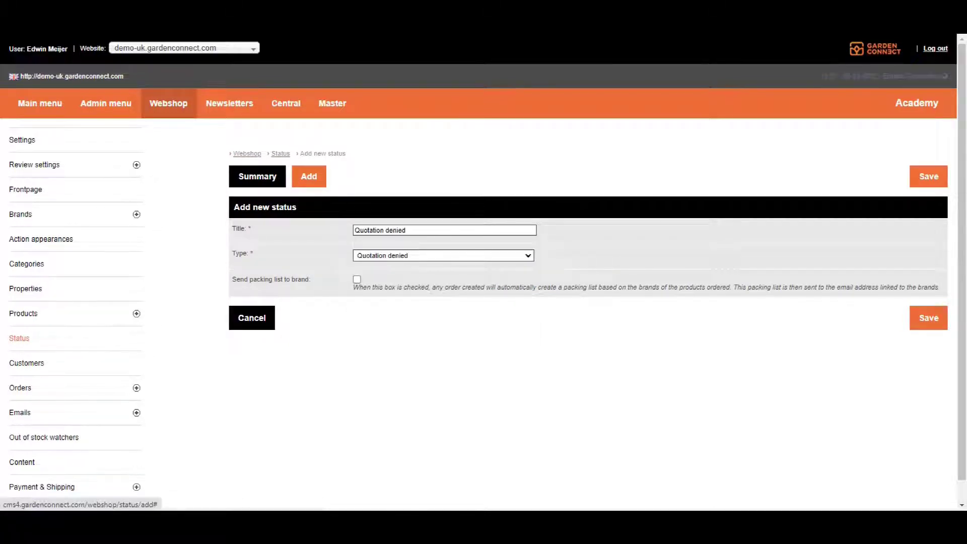
pyautogui.click(928, 317)
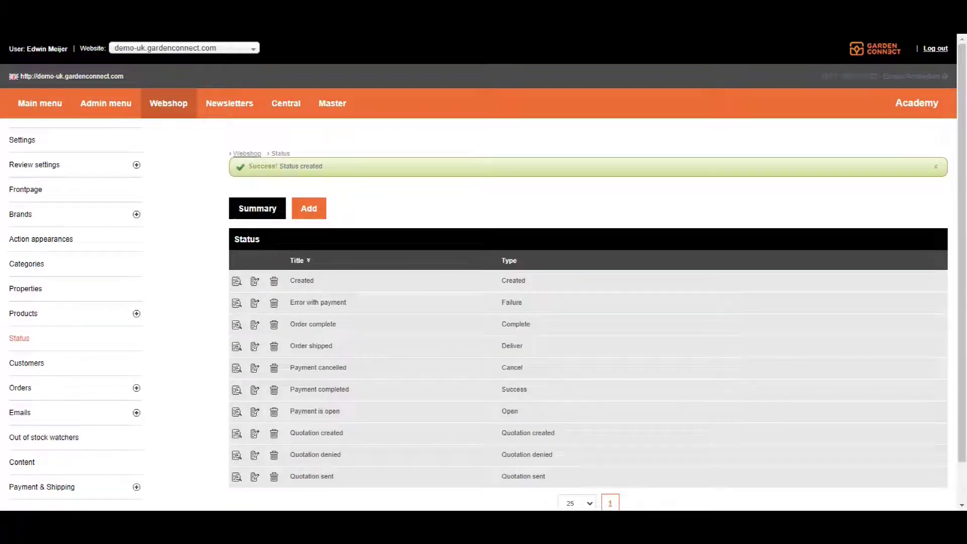
# Step: Open the overview of the webshop's status emails
pyautogui.scroll(-2, 353, 302)
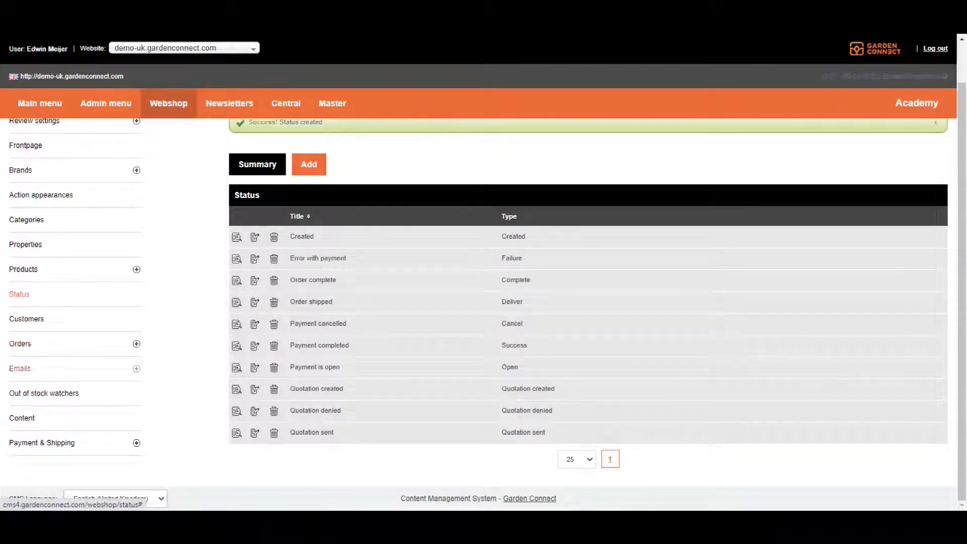
pyautogui.click(21, 368)
pyautogui.scroll(-2, 75, 353)
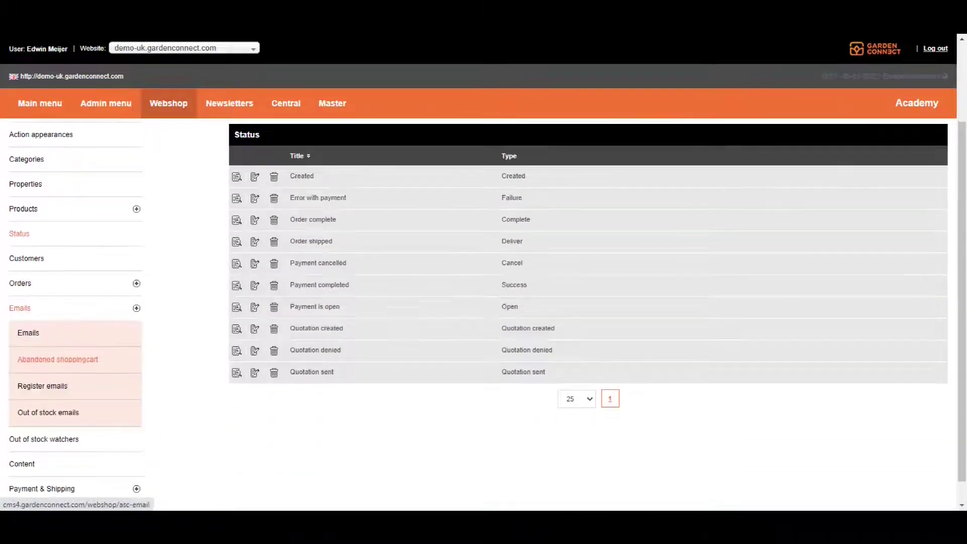
pyautogui.click(29, 332)
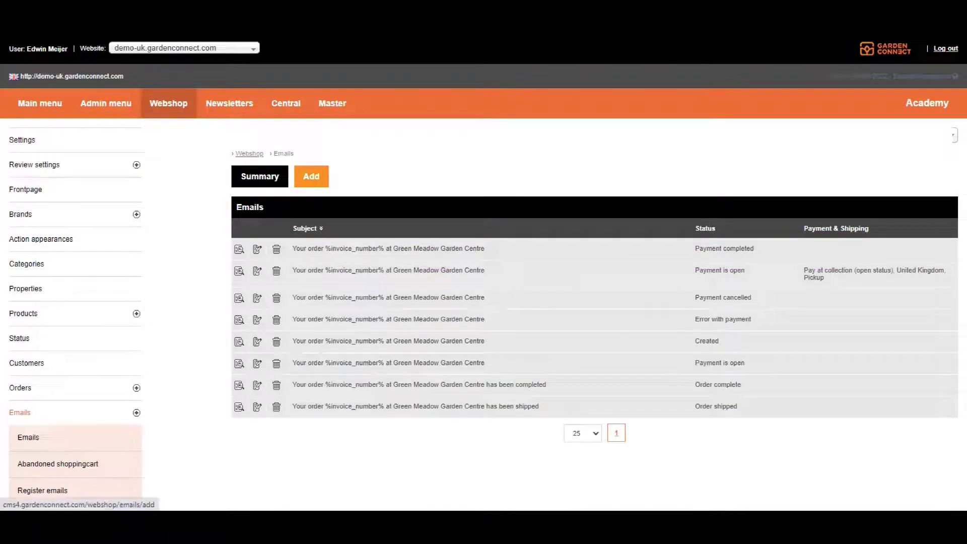
# Step: Start a new webshop email linked to the Quotation sent status
pyautogui.click(311, 176)
pyautogui.click(443, 230)
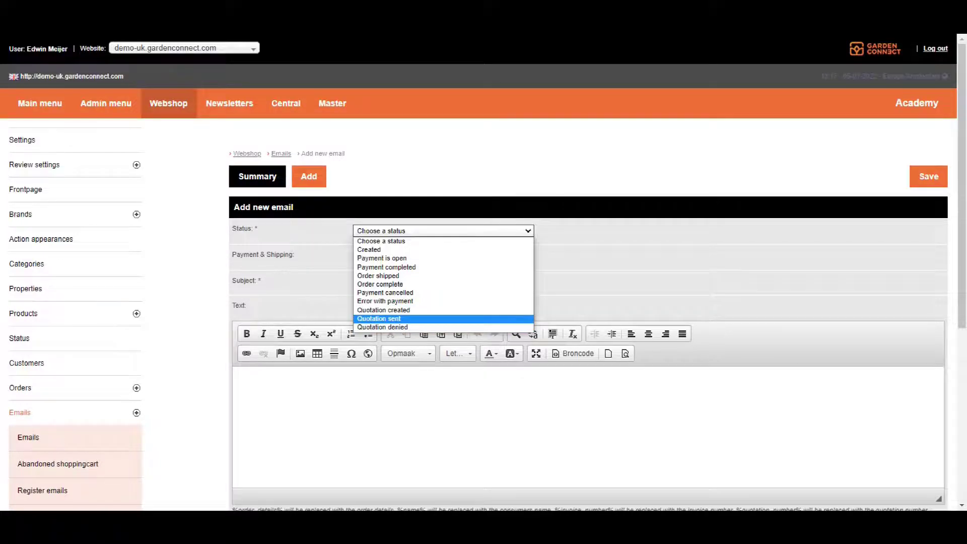
pyautogui.click(378, 318)
pyautogui.scroll(-2, 443, 318)
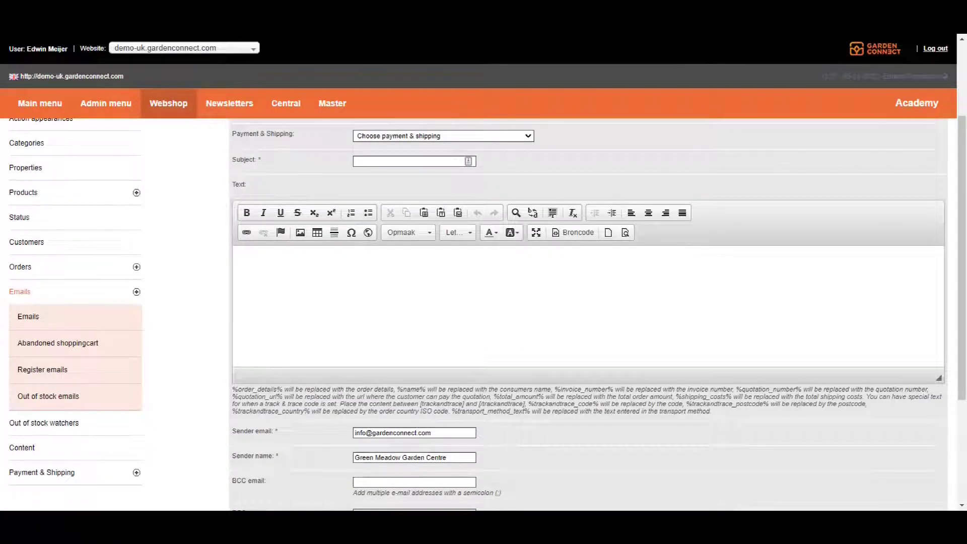
pyautogui.scroll(1, 588, 312)
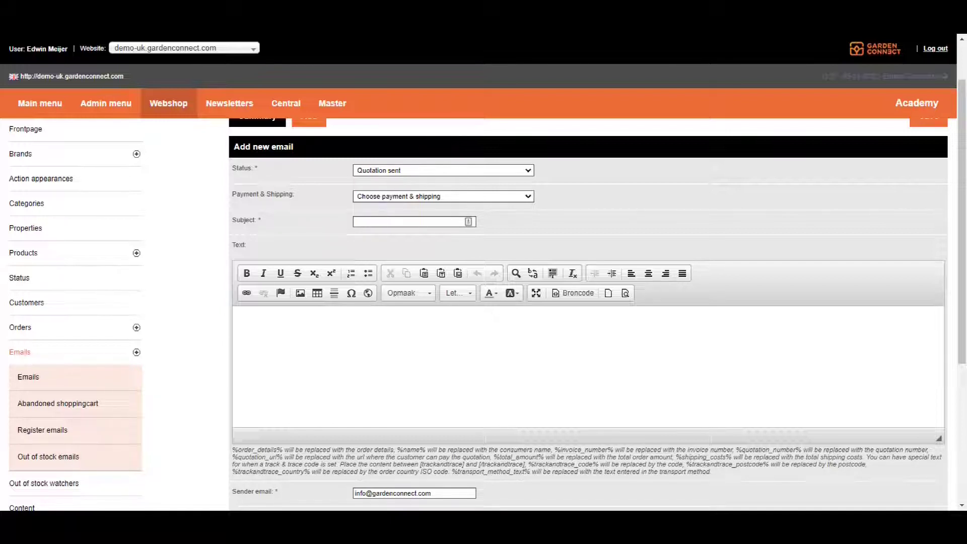
# Step: Copy the %quotation_url% placeholder from the variable explanation into the new email's text
pyautogui.rightClick(231, 242)
pyautogui.press('Escape')
pyautogui.moveTo(232, 457); pyautogui.dragTo(282, 456)
pyautogui.hotkey('ctrl', 'c')
pyautogui.click(244, 325)
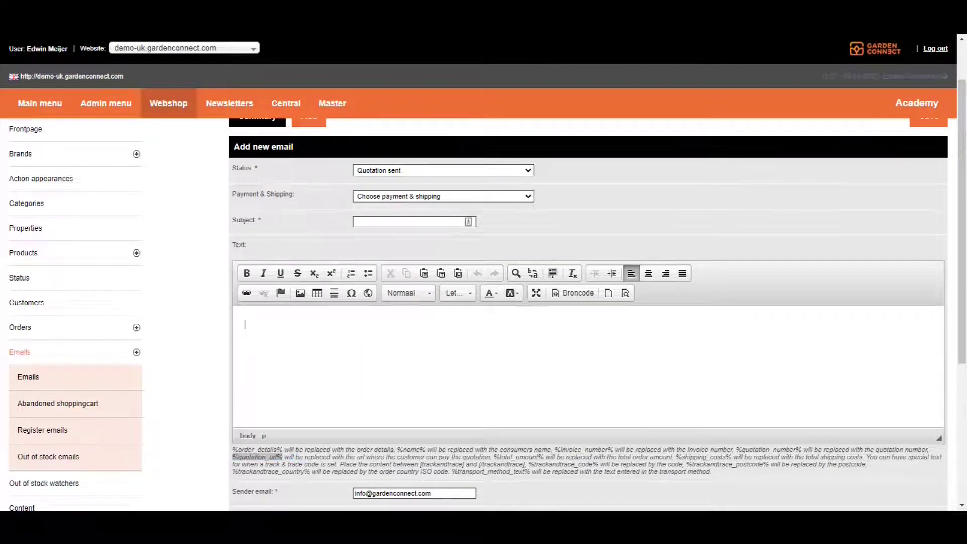
pyautogui.hotkey('ctrl', 'v')
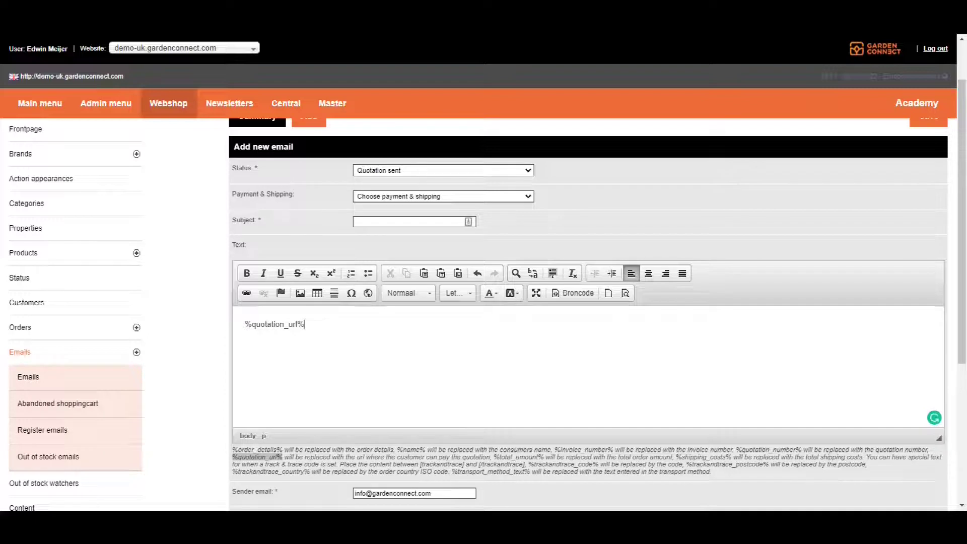
# Step: Change the new email's status to Quotation created and review its sender, BCC and sending options
pyautogui.click(442, 170)
pyautogui.press('Return')
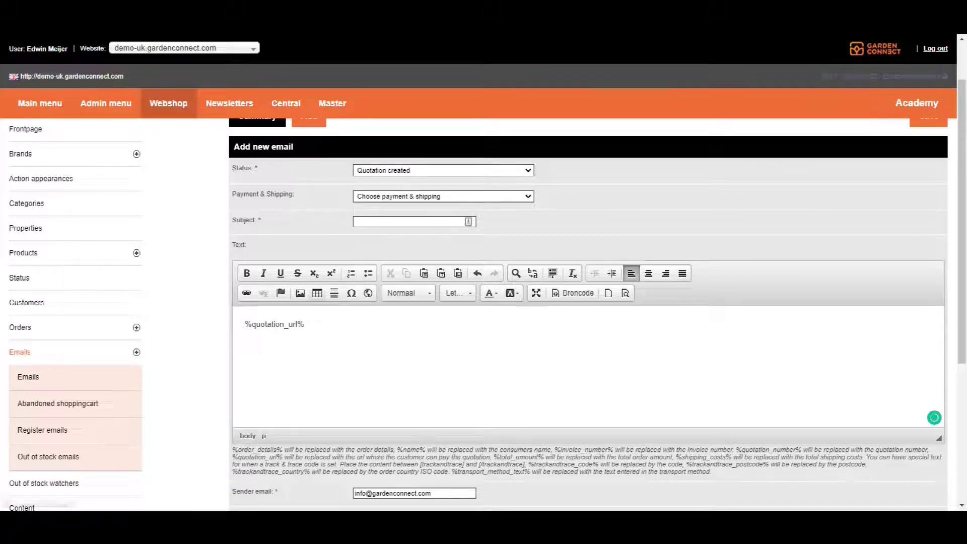
pyautogui.scroll(-3, 587, 314)
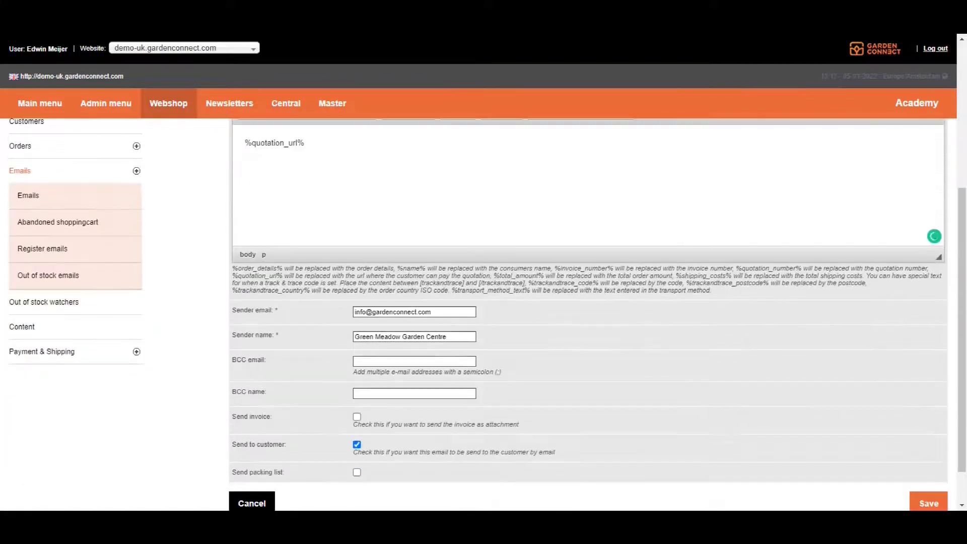
pyautogui.scroll(-1, 484, 316)
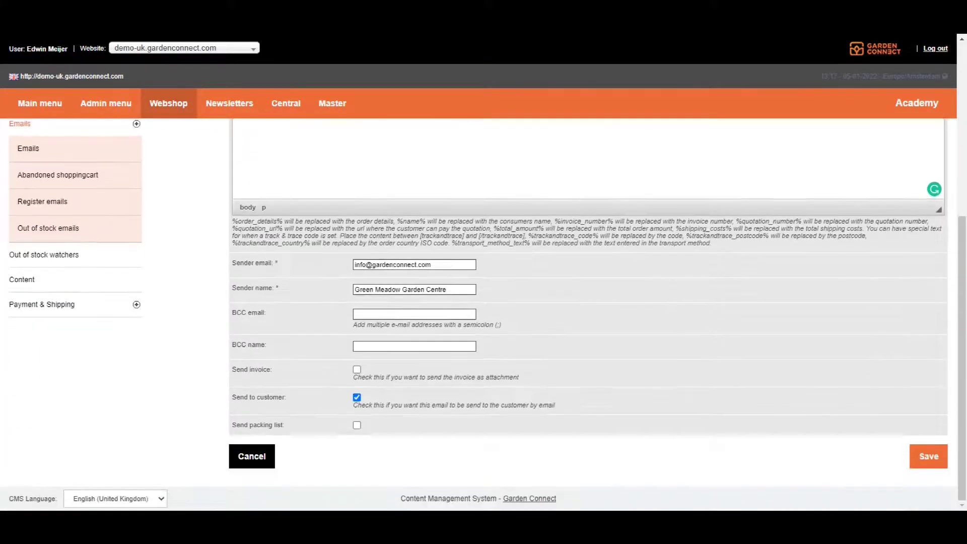
pyautogui.scroll(5, 587, 314)
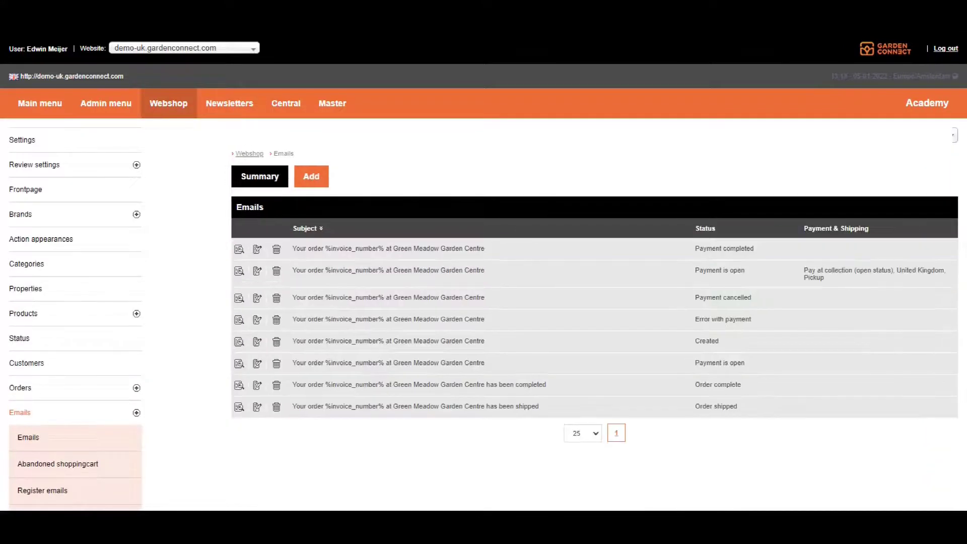
# Step: Start a new webshop email linked to the Quotation denied status
pyautogui.click(311, 177)
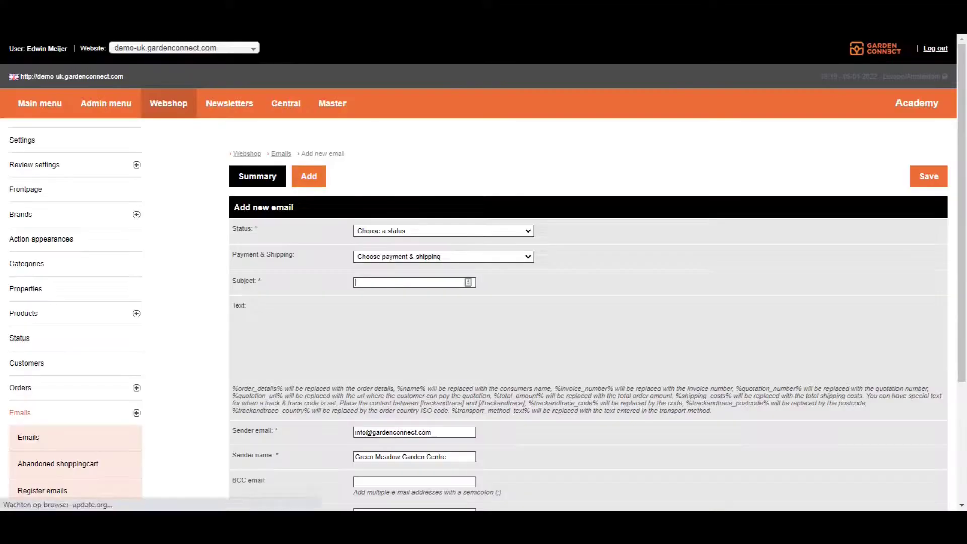
pyautogui.click(443, 231)
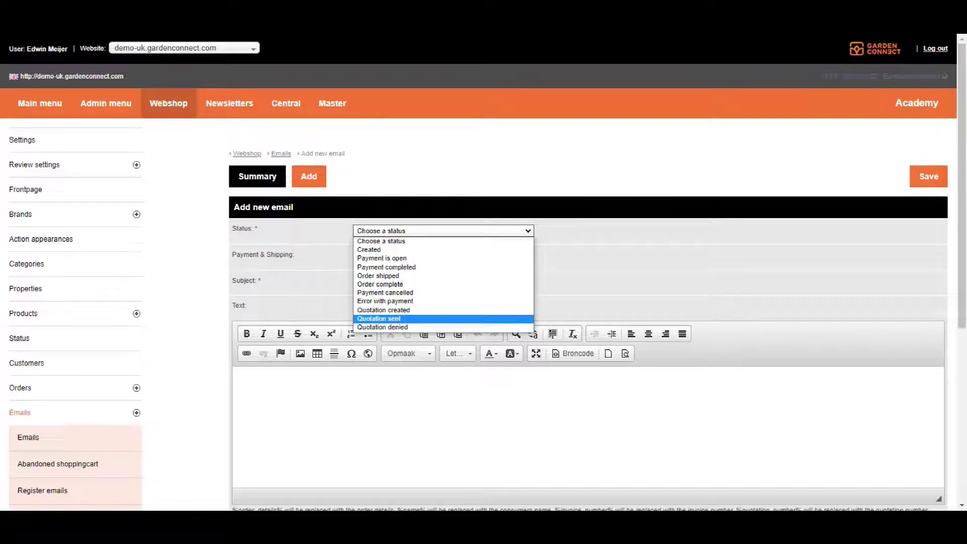
pyautogui.click(382, 327)
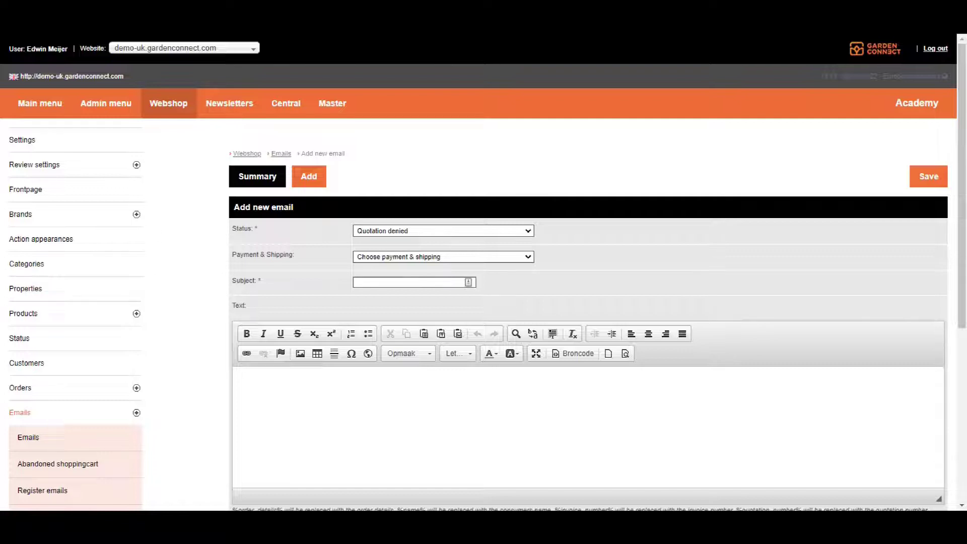
# Step: Review the placeholder explanation, sender, BCC and sending options of the new Quotation denied email
pyautogui.scroll(-1, 587, 312)
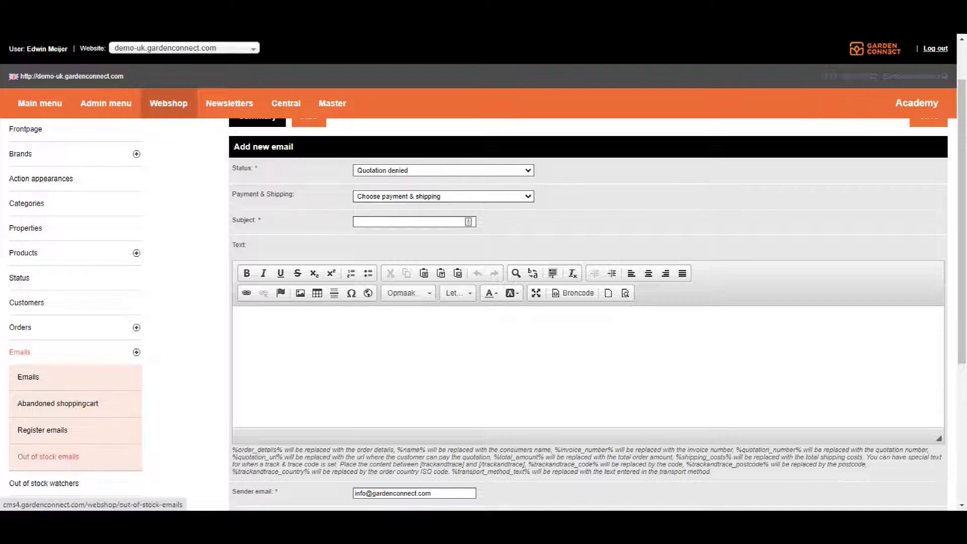
pyautogui.scroll(-2, 483, 303)
pyautogui.scroll(-3, 483, 302)
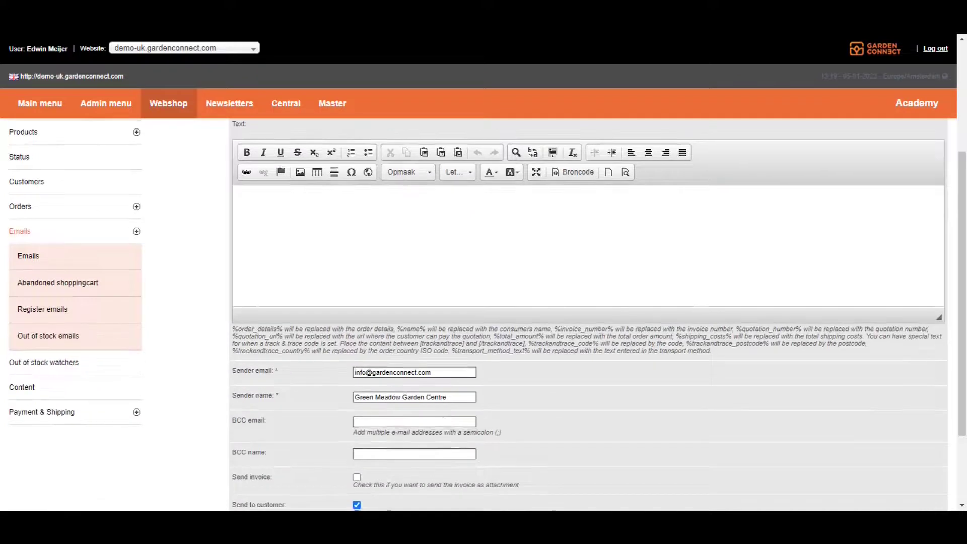
pyautogui.scroll(5, 483, 302)
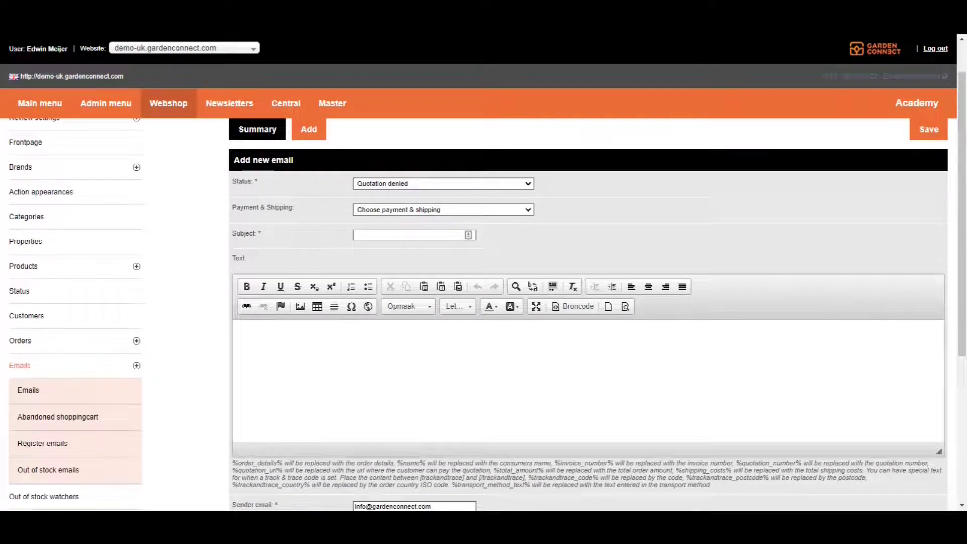
pyautogui.scroll(1, 483, 303)
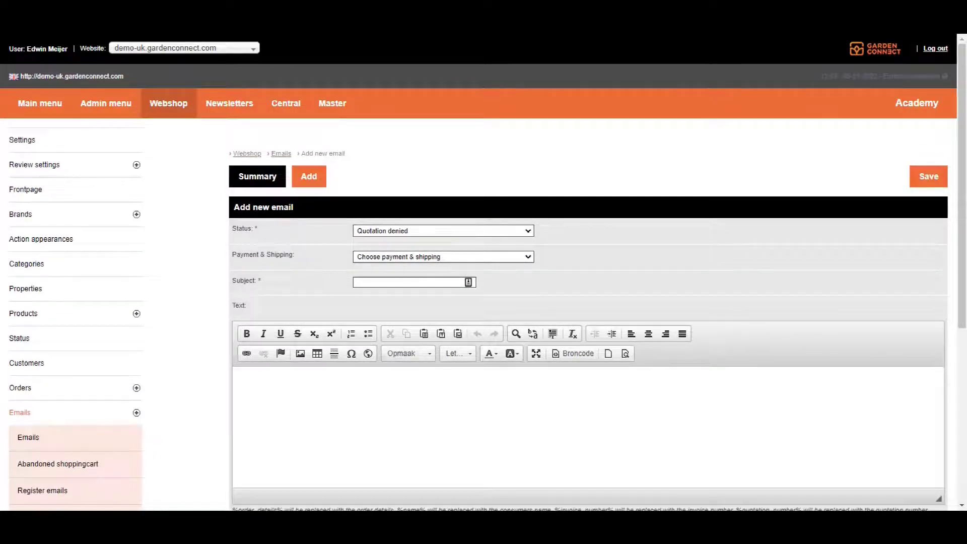
# Step: Open the older quotation from the webshop's quotations overview for editing
pyautogui.scroll(-2, 123, 293)
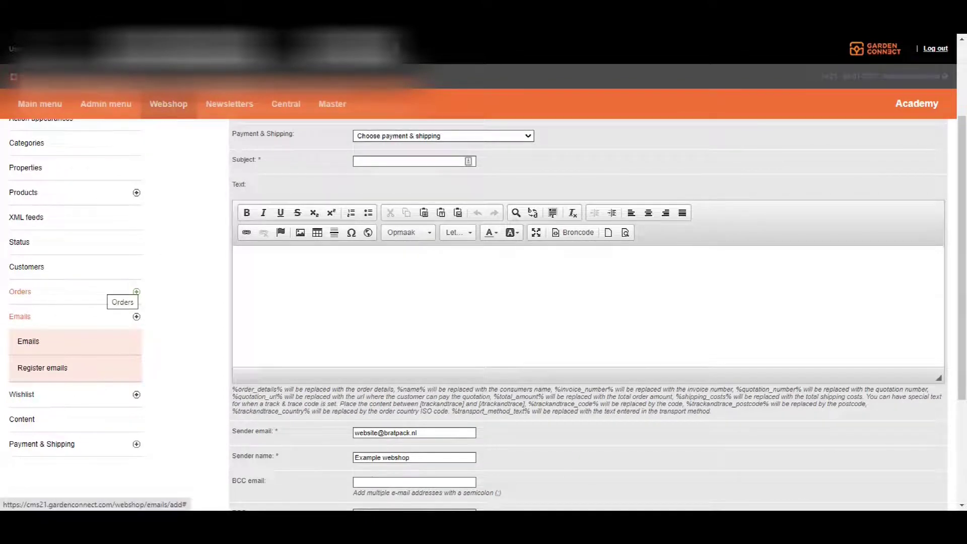
pyautogui.click(136, 292)
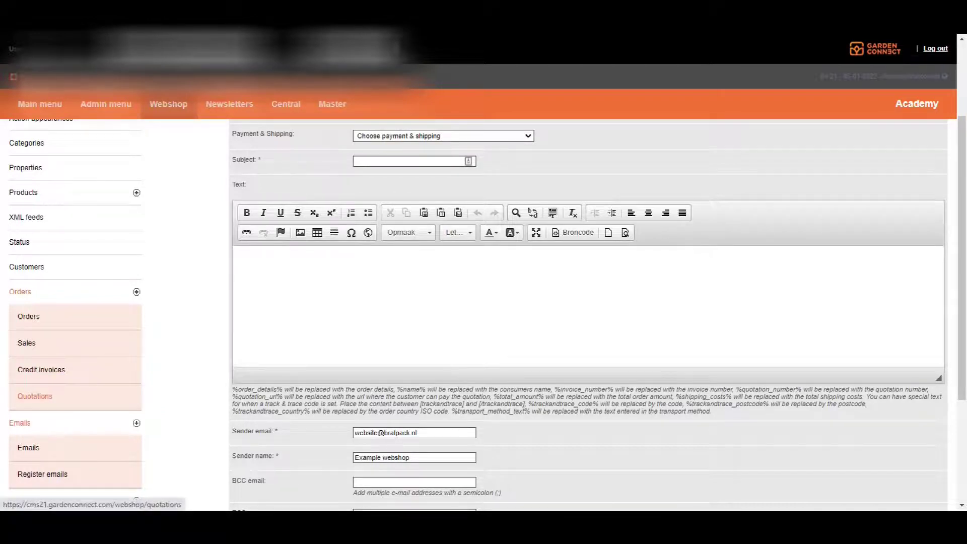
pyautogui.click(34, 396)
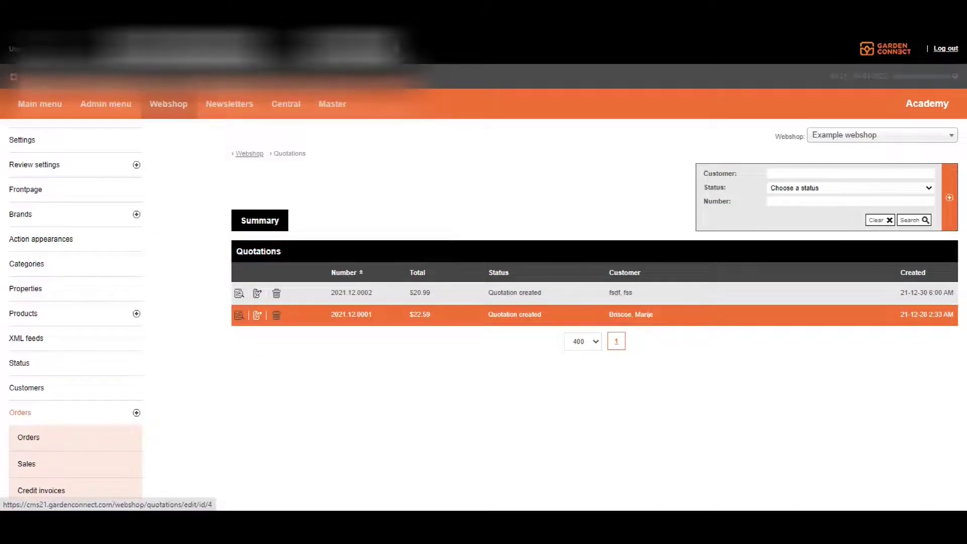
pyautogui.click(257, 315)
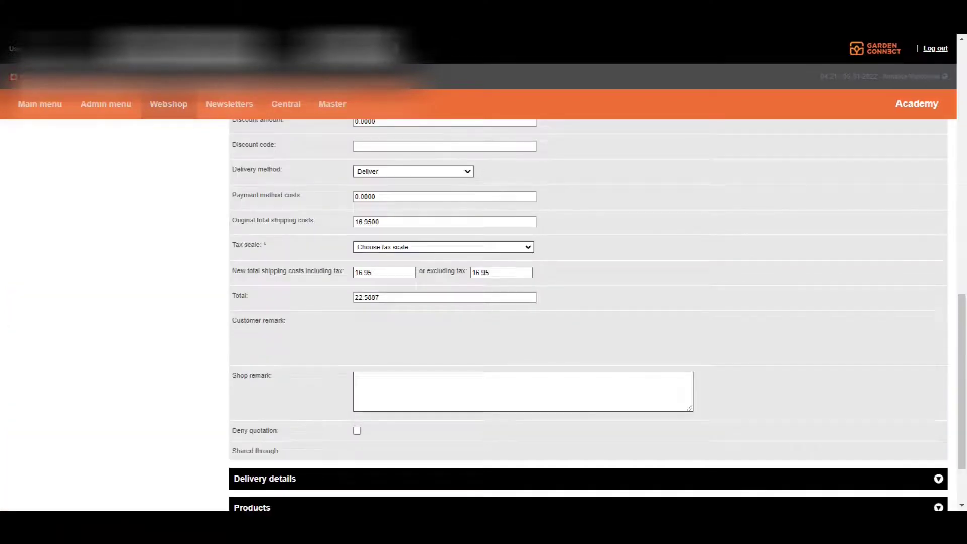
# Step: Set the quotation's new total shipping costs including tax to 50
pyautogui.scroll(13, 588, 314)
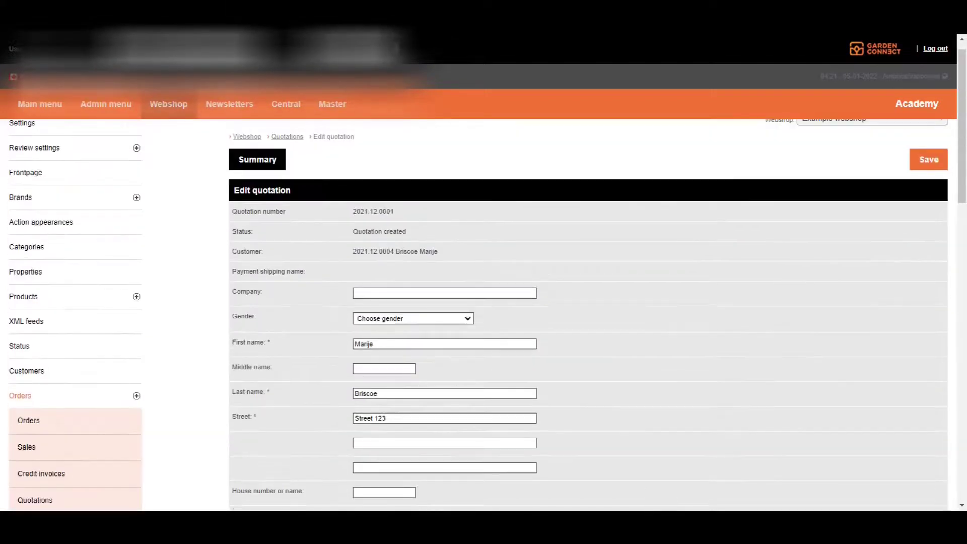
pyautogui.scroll(-5, 483, 315)
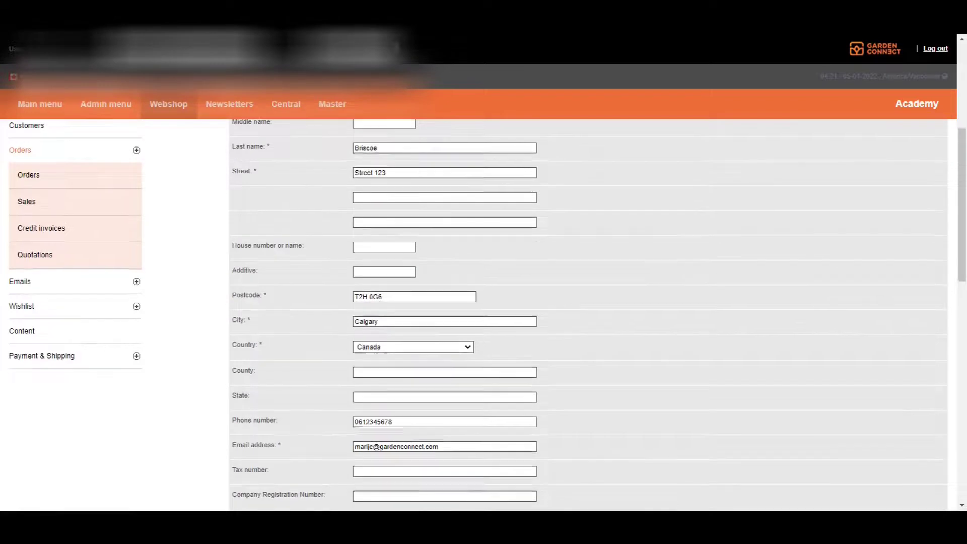
pyautogui.scroll(-6, 483, 314)
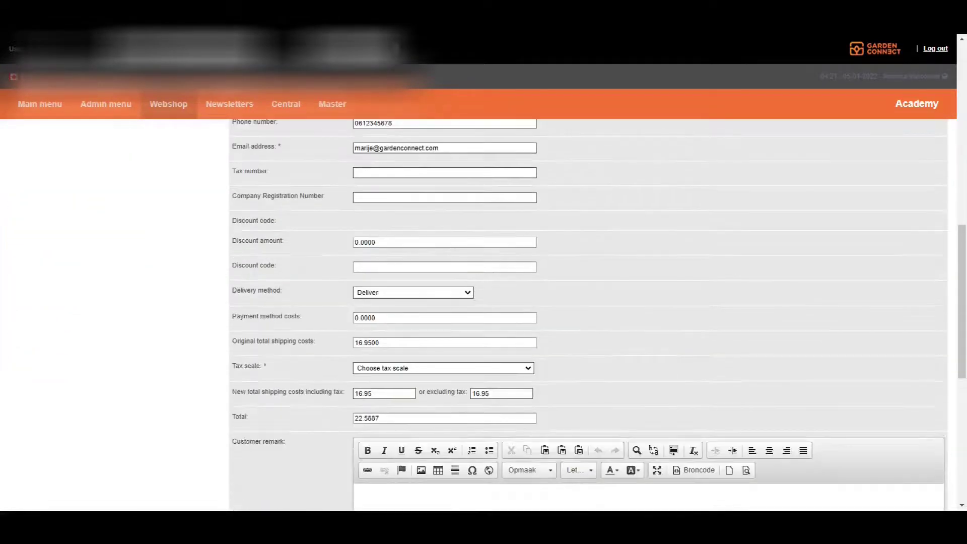
pyautogui.scroll(-4, 483, 314)
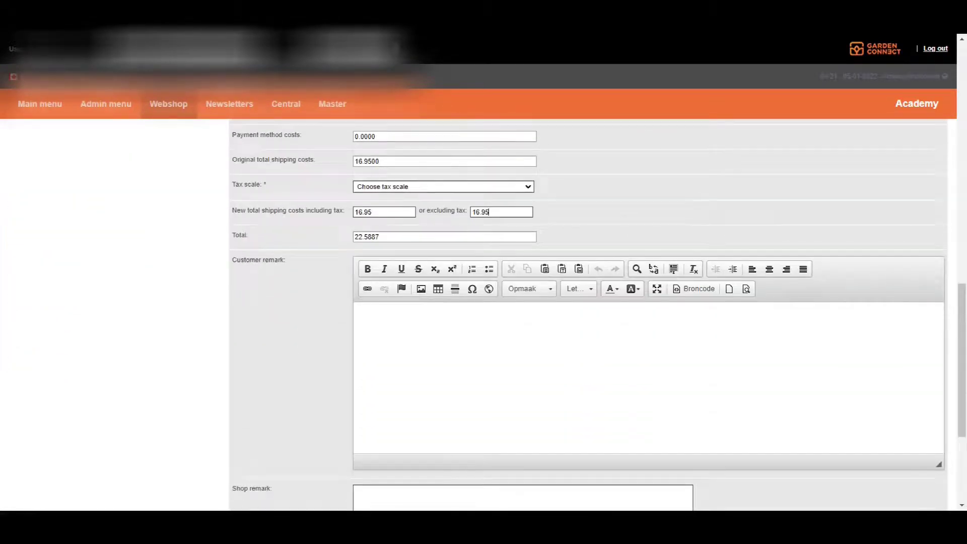
pyautogui.scroll(-1, 483, 314)
pyautogui.scroll(2, 484, 315)
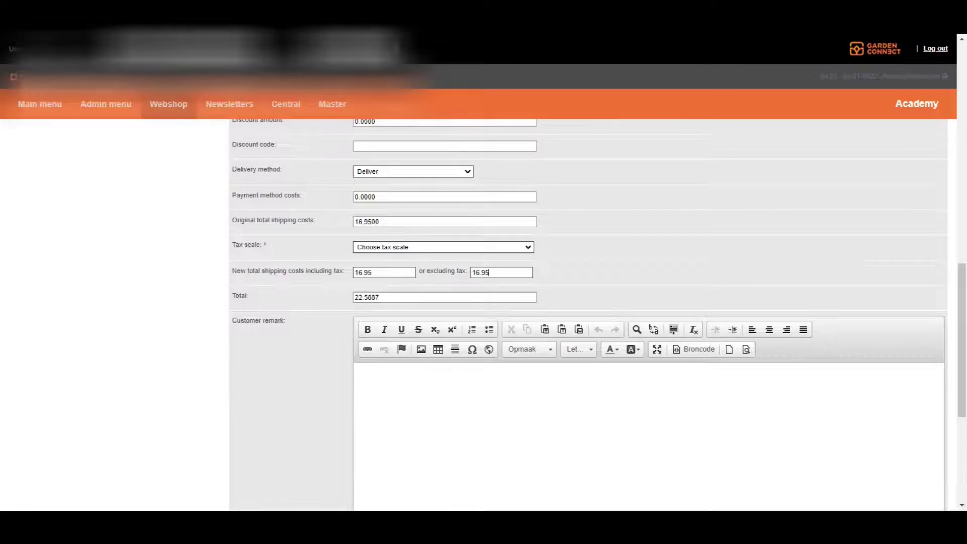
pyautogui.click(489, 272)
pyautogui.doubleClick(371, 273)
pyautogui.write('50')
# Step: Enter the shop remark "We will be able to deliver it with 14 days." on the quotation
pyautogui.scroll(-3, 598, 314)
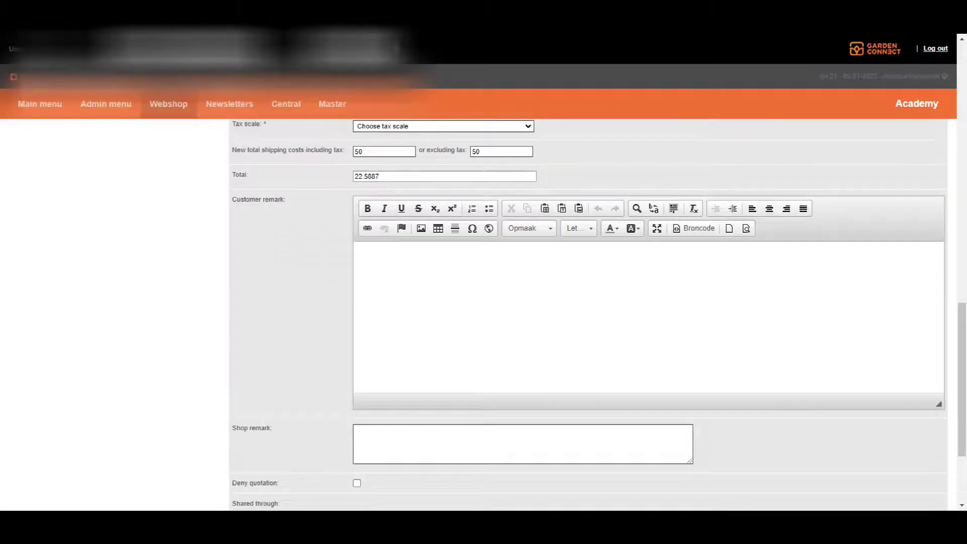
pyautogui.click(366, 258)
pyautogui.click(355, 429)
pyautogui.scroll(-1, 587, 315)
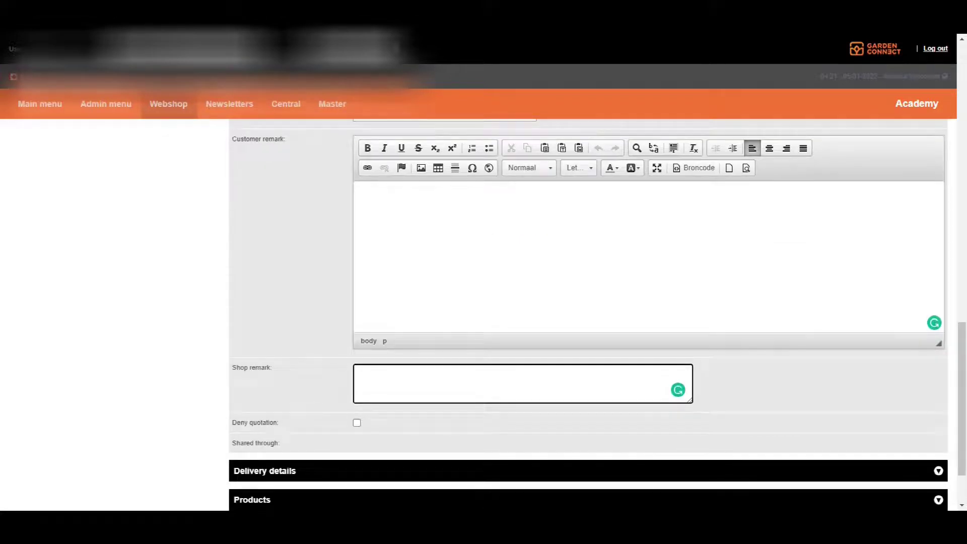
pyautogui.write('We will be able to deliver i')
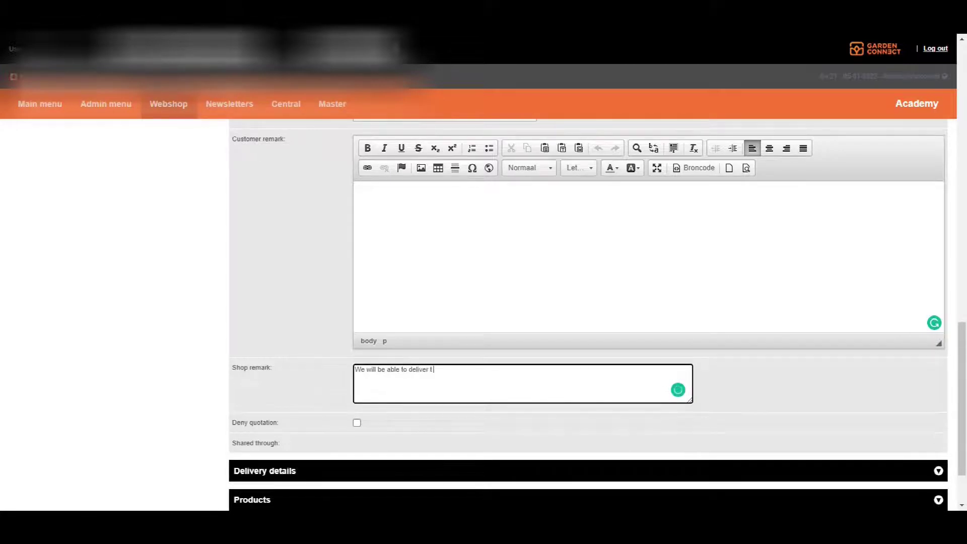
pyautogui.write('t with 14 days.')
# Step: Expand the quotation's Products section and examine the product price, quantity and options for adding products
pyautogui.scroll(3, 589, 316)
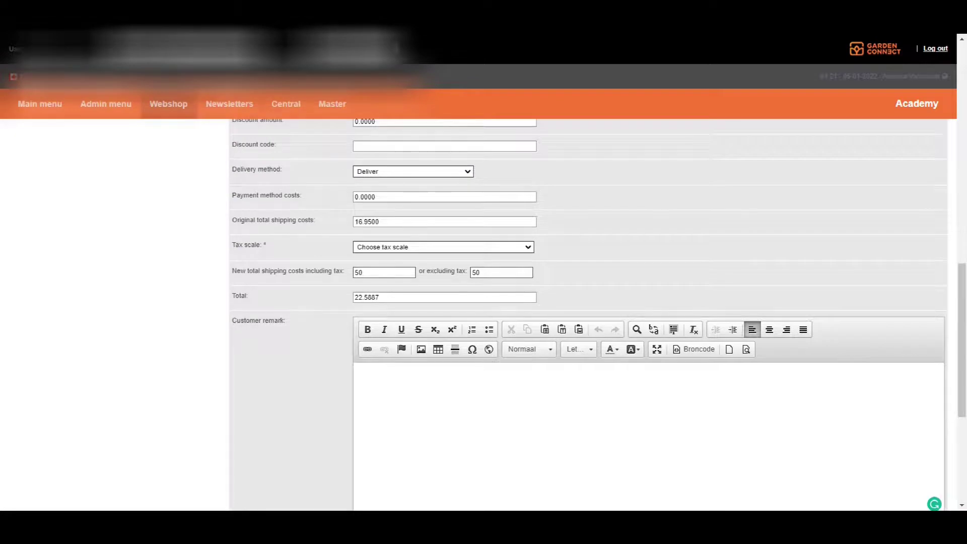
pyautogui.scroll(2, 589, 316)
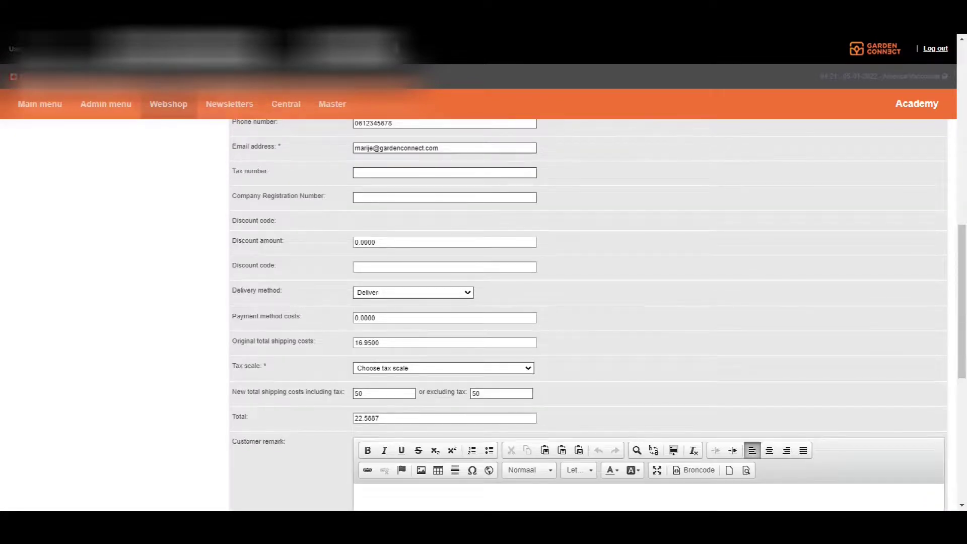
pyautogui.scroll(-7, 589, 315)
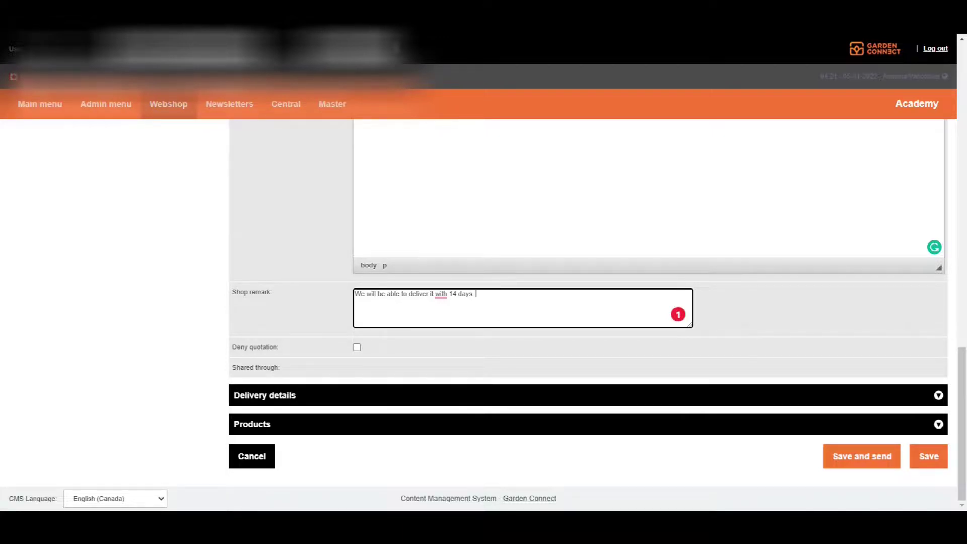
pyautogui.click(251, 424)
pyautogui.scroll(-4, 588, 315)
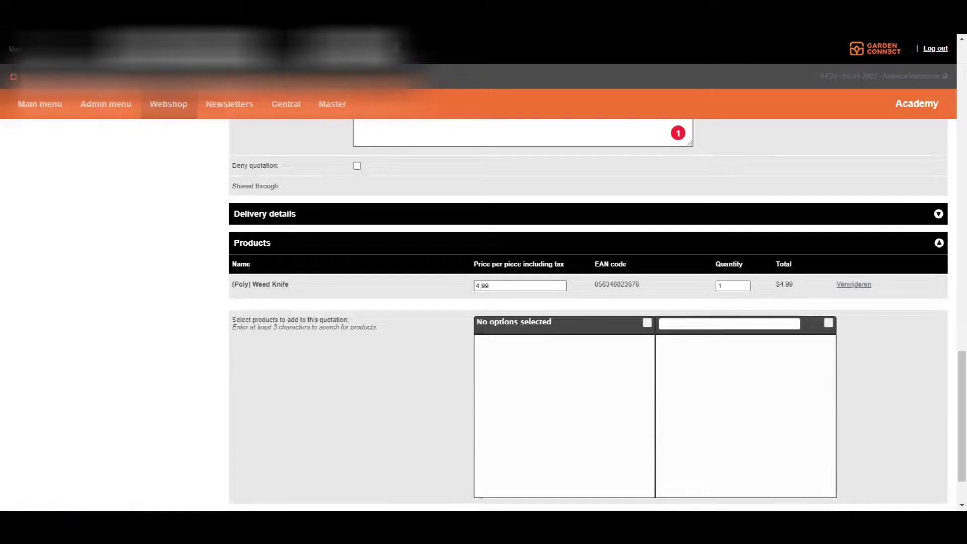
pyautogui.scroll(-1, 587, 302)
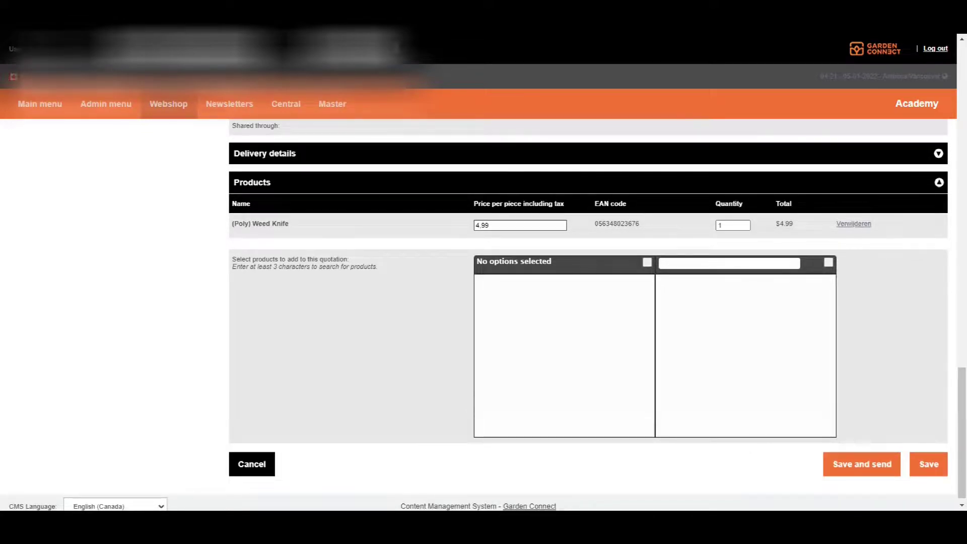
pyautogui.scroll(1, 587, 302)
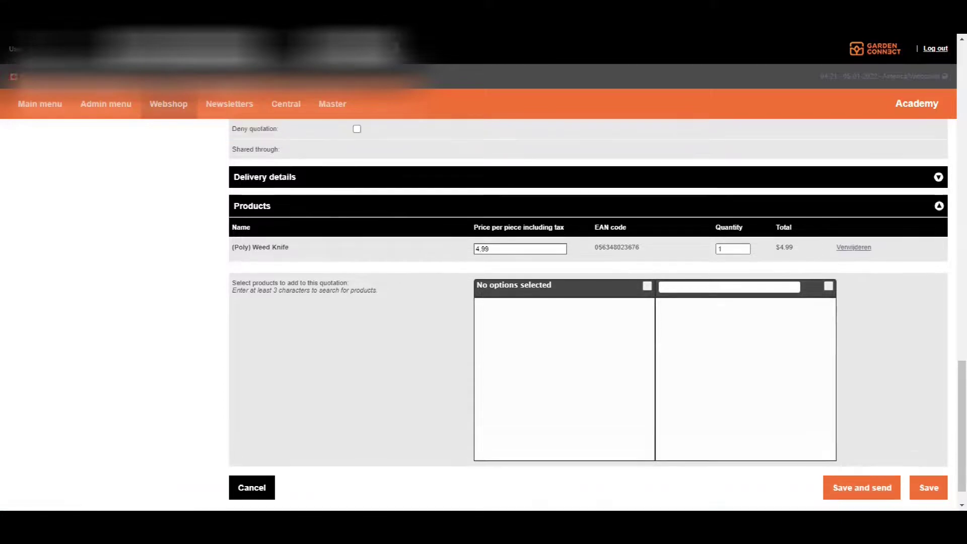
# Step: Expand the quotation's Delivery details section, look over its address fields and collapse it again
pyautogui.click(938, 214)
pyautogui.scroll(-4, 587, 315)
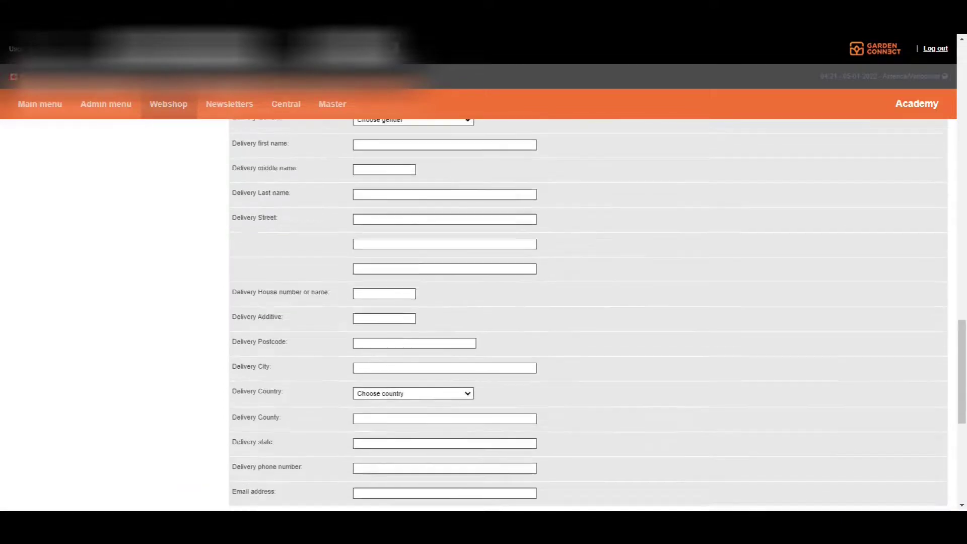
pyautogui.scroll(3, 587, 314)
pyautogui.scroll(1, 587, 302)
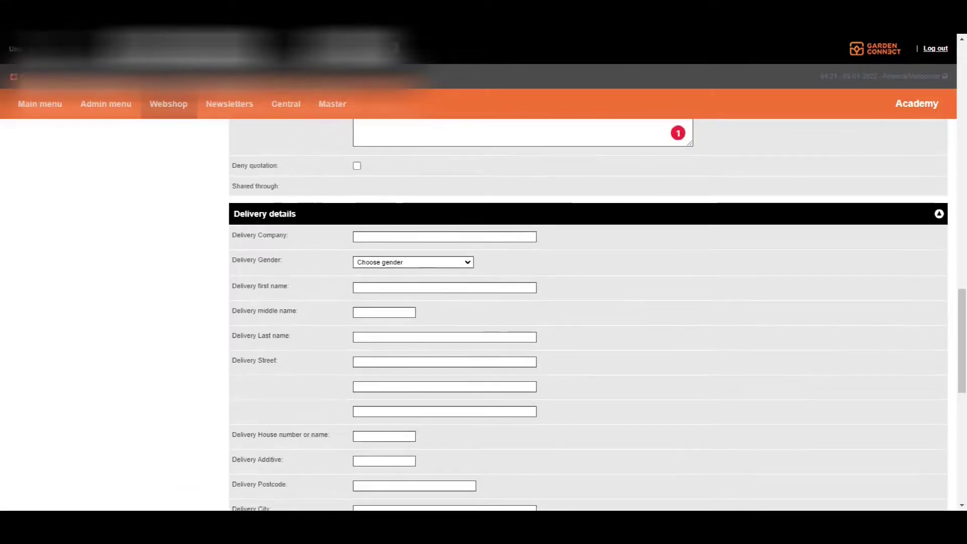
pyautogui.click(938, 214)
pyautogui.scroll(-2, 587, 302)
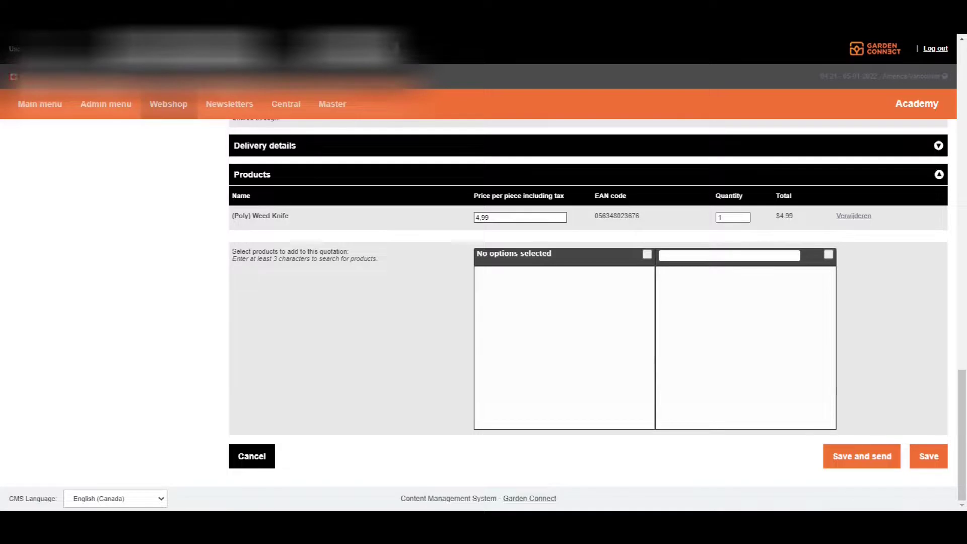
# Step: Mark the quotation as denied
pyautogui.scroll(6, 587, 302)
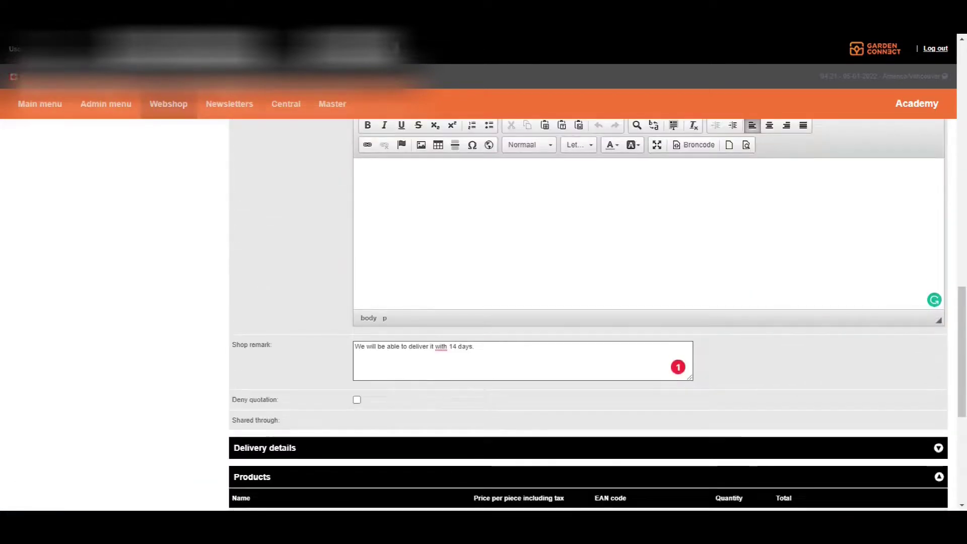
pyautogui.scroll(2, 587, 302)
pyautogui.scroll(15, 587, 303)
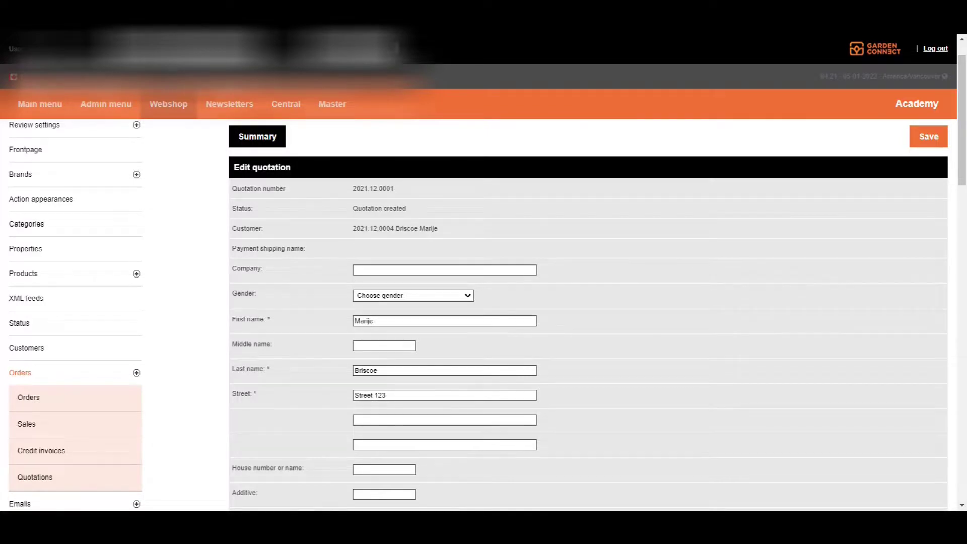
pyautogui.scroll(-16, 587, 302)
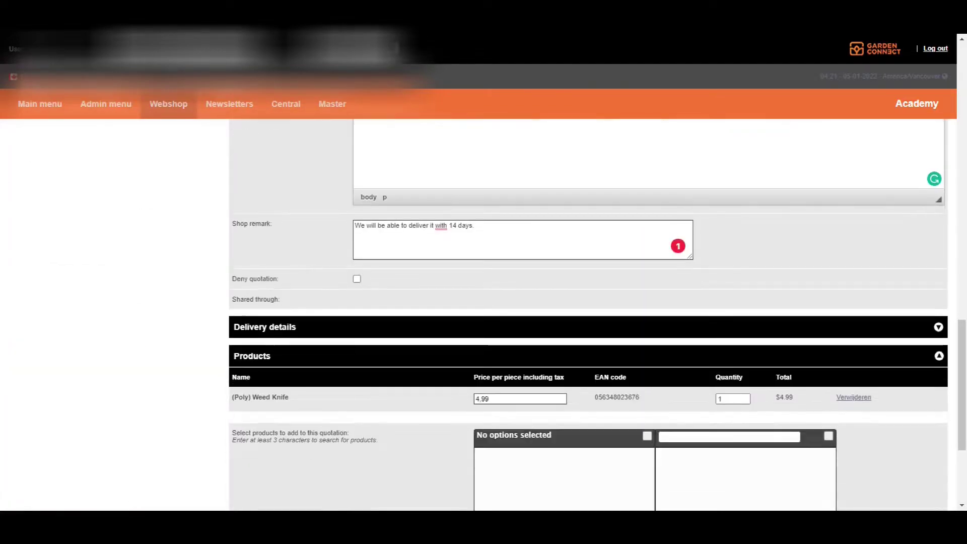
pyautogui.click(356, 279)
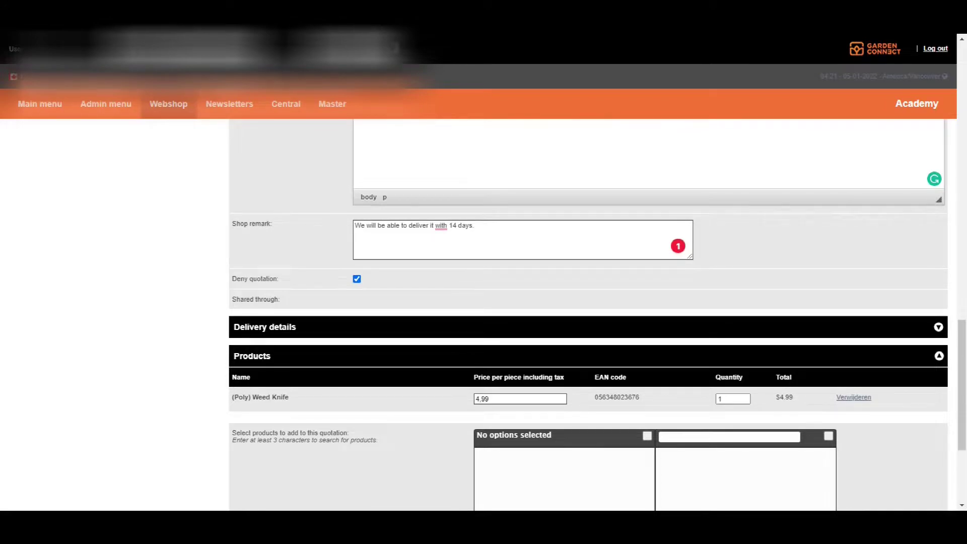
pyautogui.scroll(-3, 587, 312)
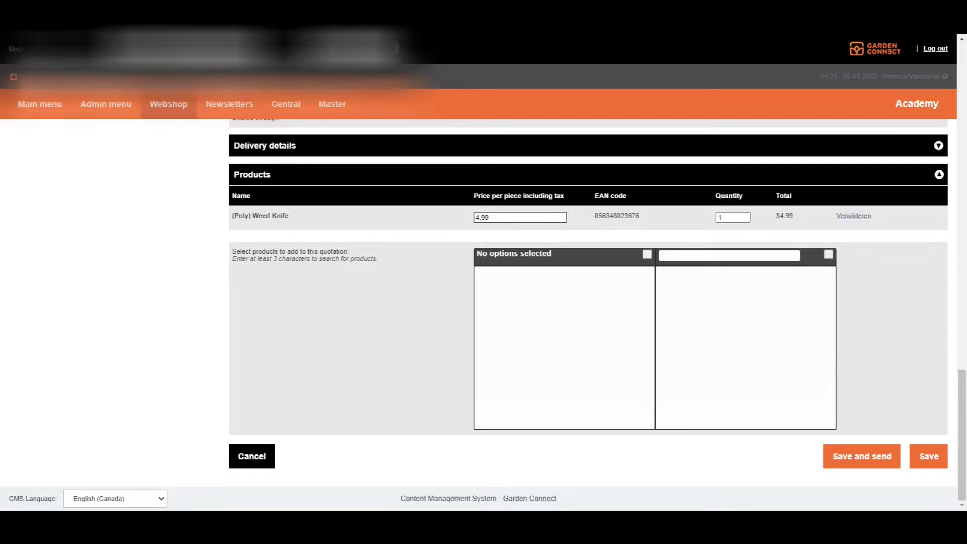
# Step: Clear the quotation's Deny quotation option and look over its shipping costs and shop remark
pyautogui.scroll(6, 587, 314)
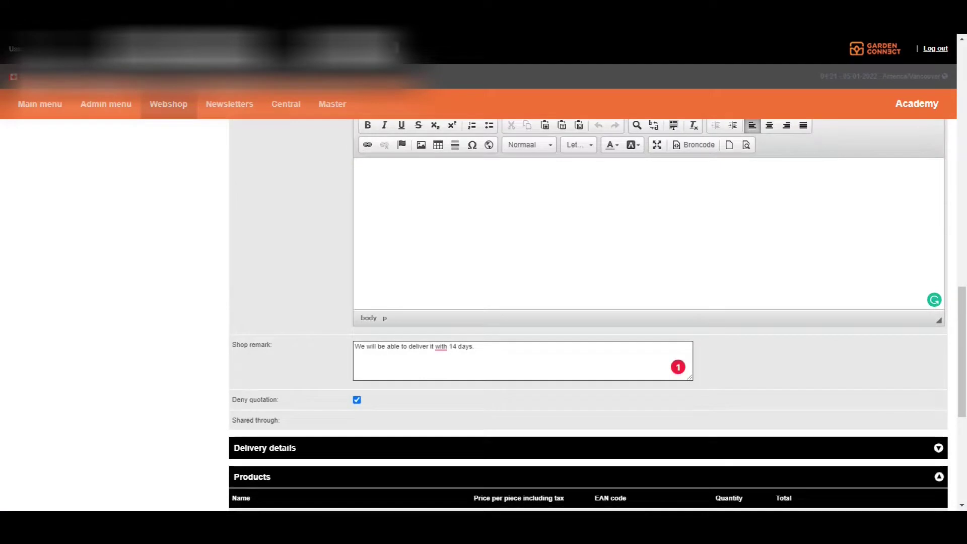
pyautogui.scroll(1, 587, 314)
pyautogui.click(356, 459)
pyautogui.scroll(-3, 588, 314)
pyautogui.scroll(7, 588, 314)
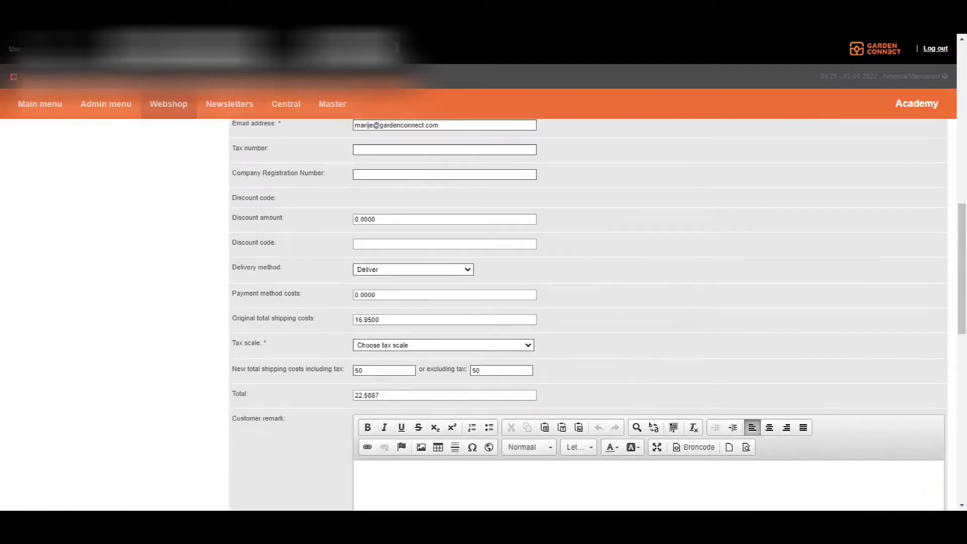
pyautogui.scroll(-8, 588, 314)
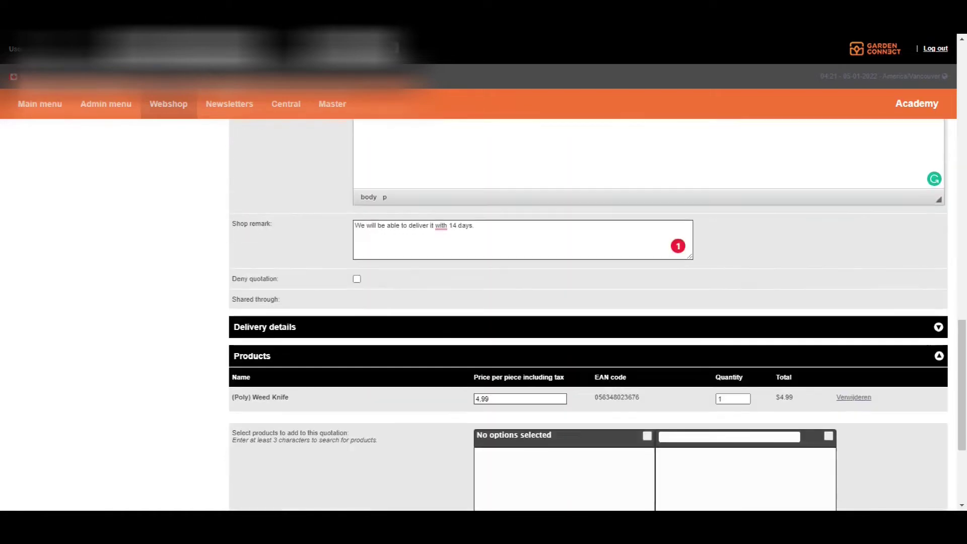